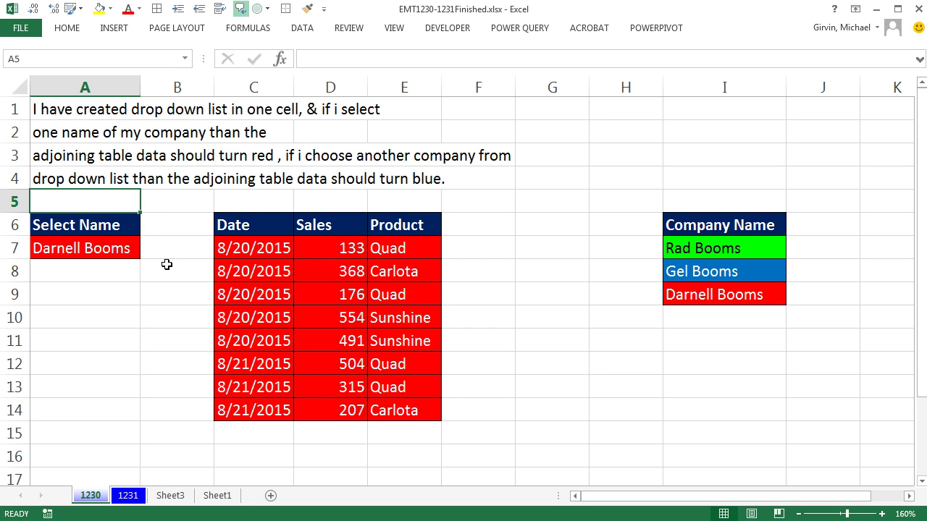
# Step: Preview the finished workbook by choosing Rad Booms, Gel Booms and Darnell Booms in A7
pyautogui.click(116, 251)
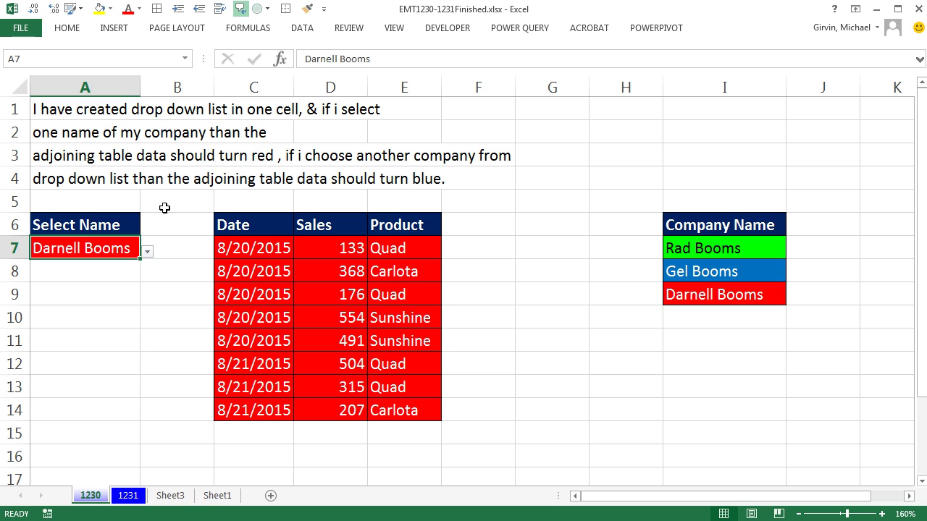
pyautogui.click(147, 253)
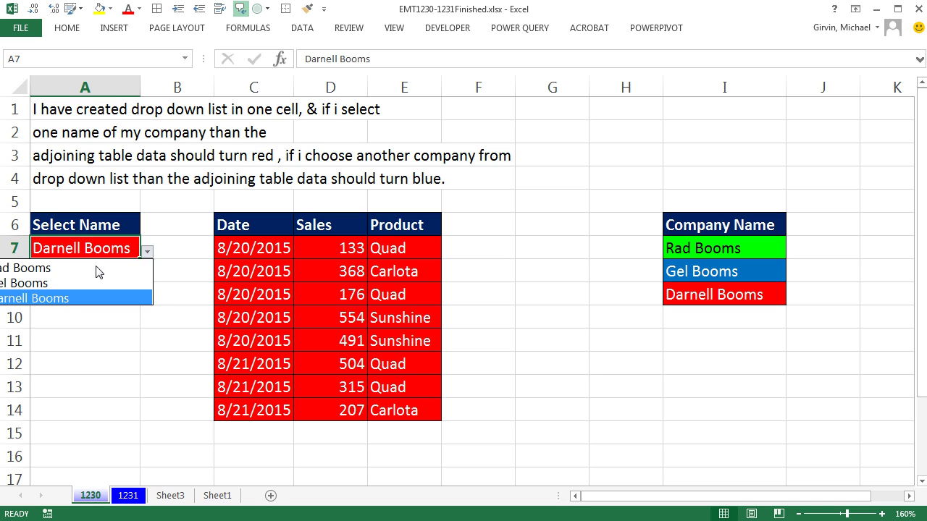
pyautogui.click(59, 269)
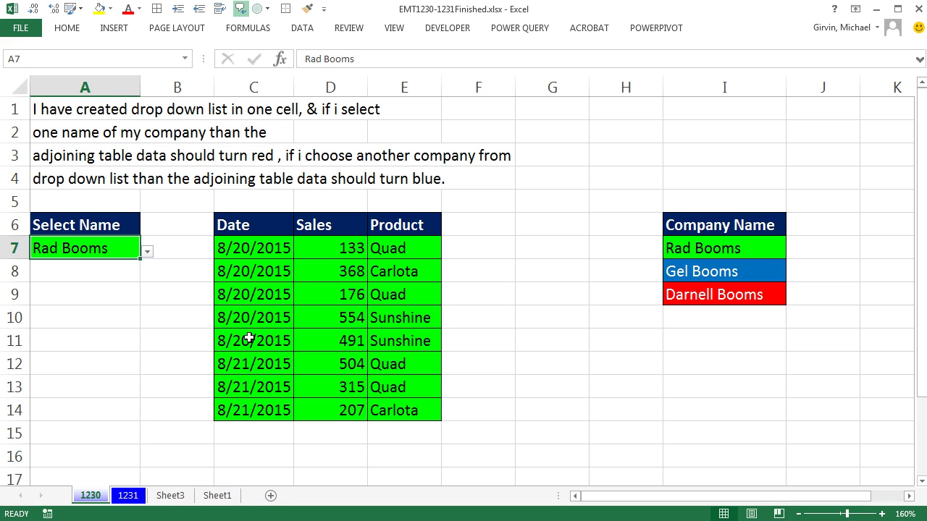
pyautogui.click(147, 252)
pyautogui.click(67, 283)
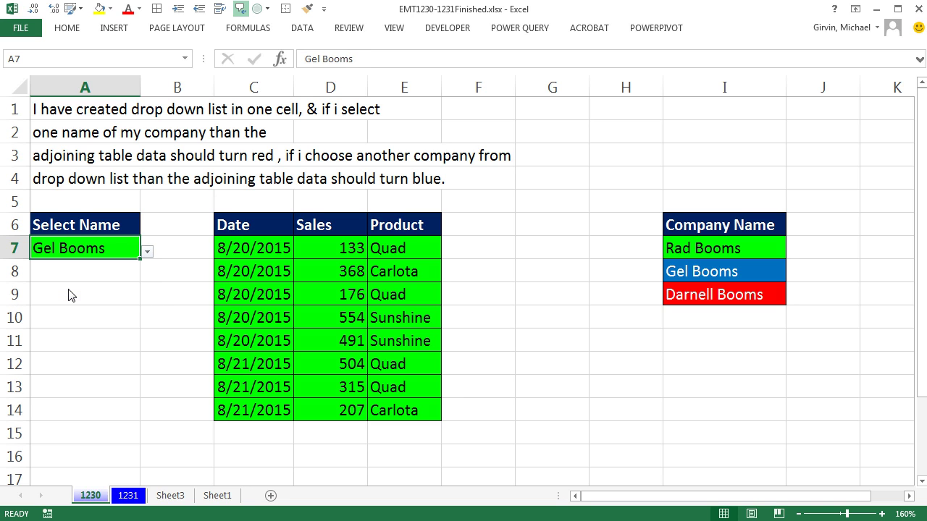
pyautogui.click(148, 252)
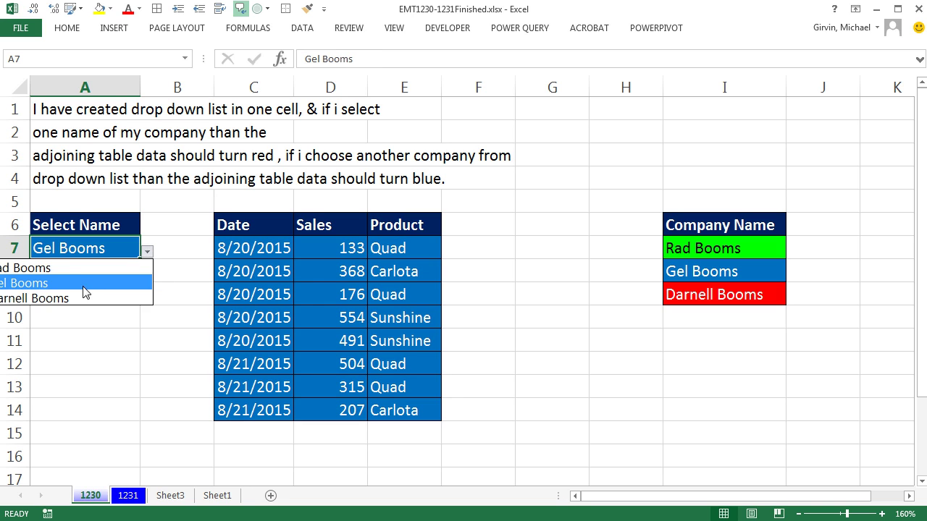
pyautogui.click(83, 297)
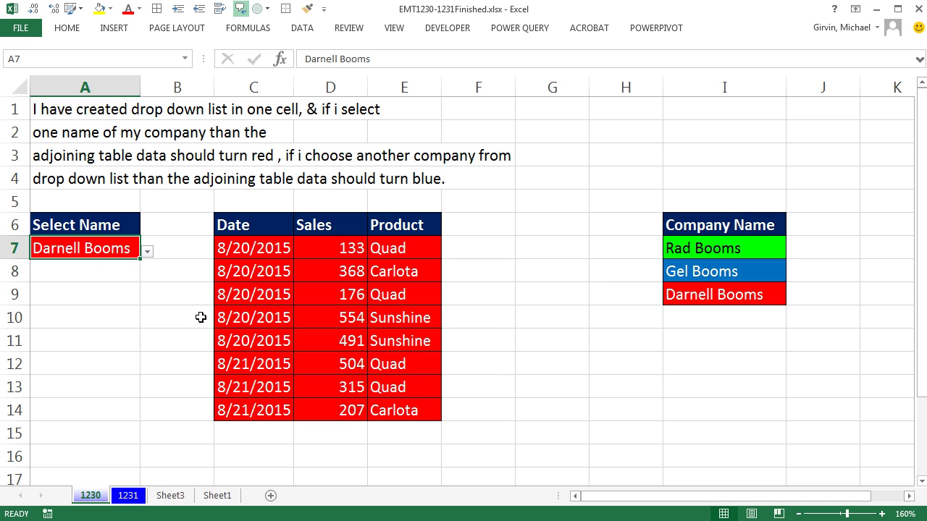
# Step: Switch from the Finished workbook to the unformatted Start workbook
pyautogui.hotkey('ctrl', 'Tab')
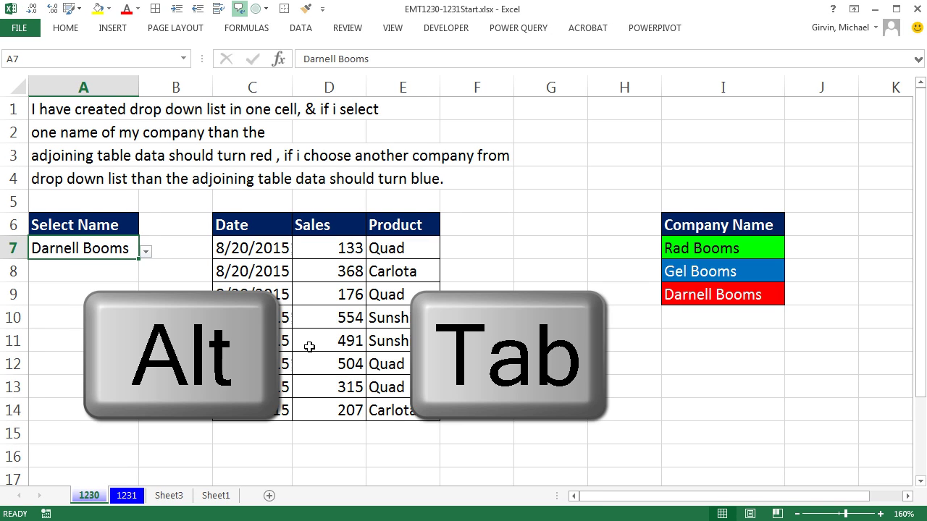
pyautogui.hotkey('alt', 'Tab')
pyautogui.hotkey('alt', 'Tab')
pyautogui.hotkey('alt', 'Tab')
pyautogui.hotkey('alt', 'Tab')
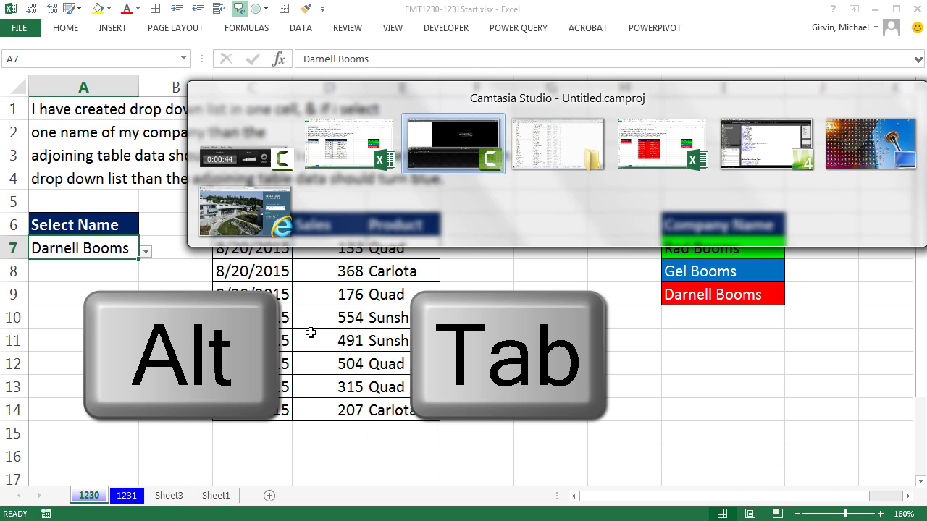
pyautogui.hotkey('alt', 'Tab')
pyautogui.hotkey('alt', 'Tab')
pyautogui.hotkey('alt', 'Tab')
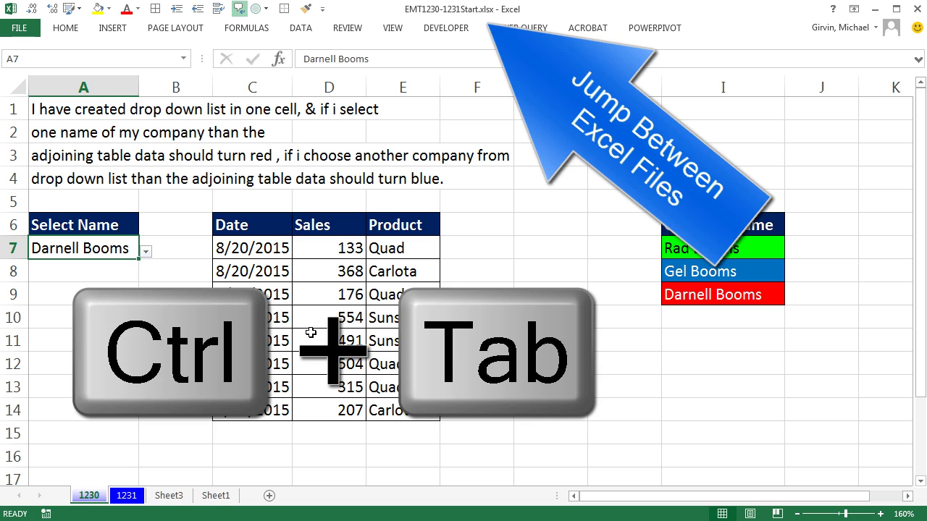
pyautogui.hotkey('ctrl', 'Tab')
pyautogui.hotkey('ctrl', 'Tab')
pyautogui.hotkey('ctrl', 'Tab')
pyautogui.hotkey('ctrl', 'Tab')
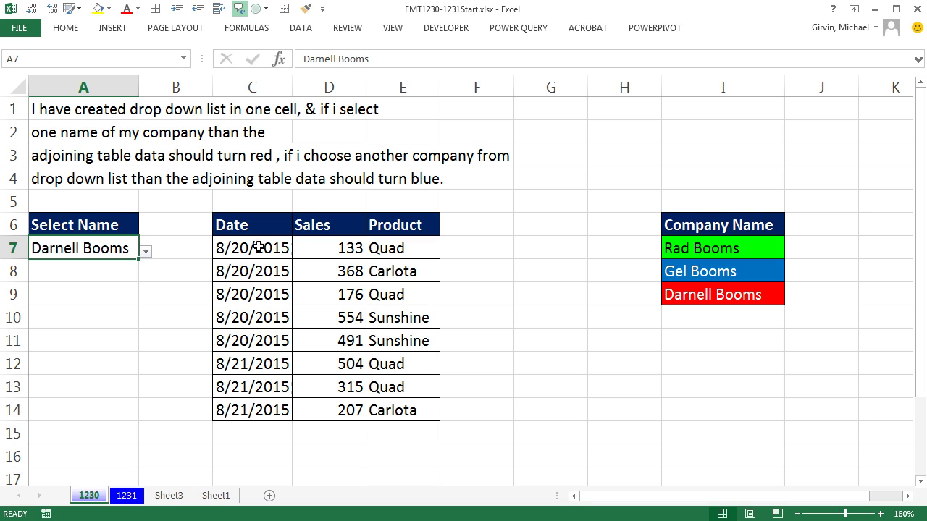
# Step: Set A7 to Rad Booms and select the sales table C7:E14
pyautogui.moveTo(265, 246); pyautogui.dragTo(393, 407)
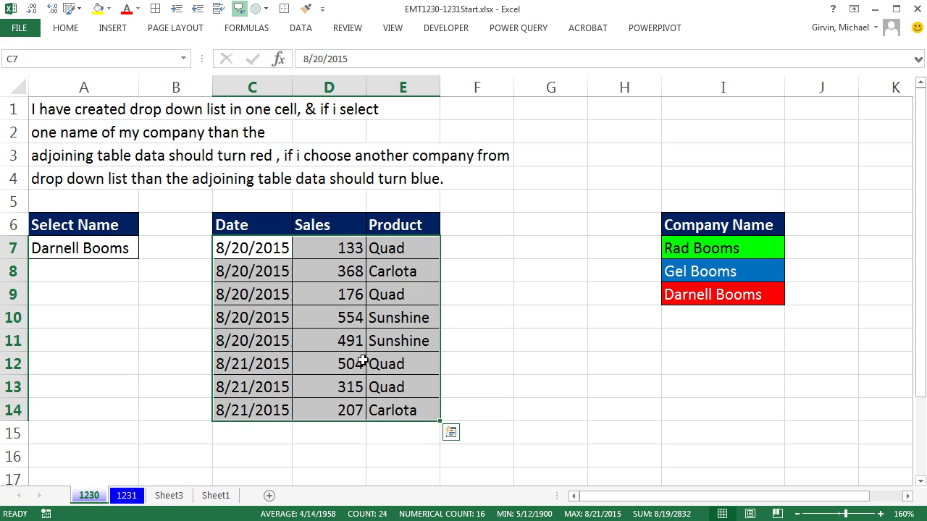
pyautogui.click(87, 247)
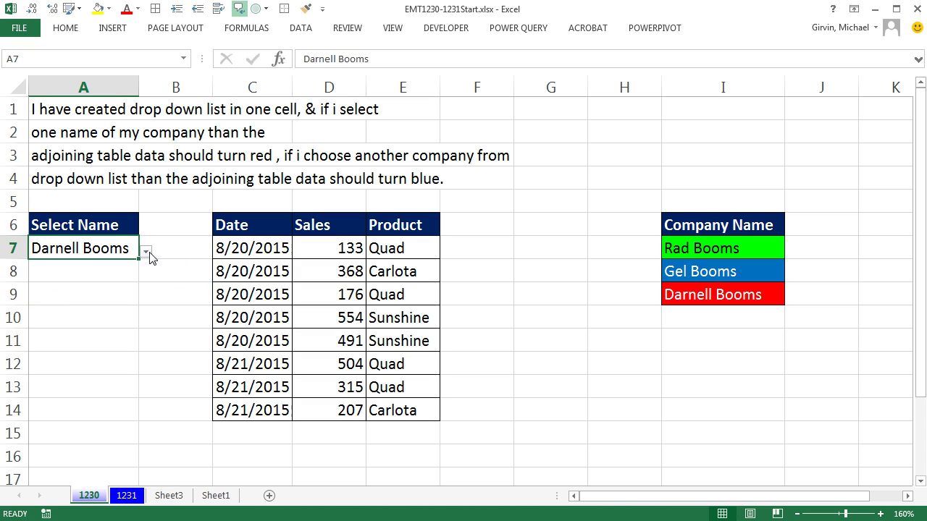
pyautogui.click(146, 252)
pyautogui.click(82, 267)
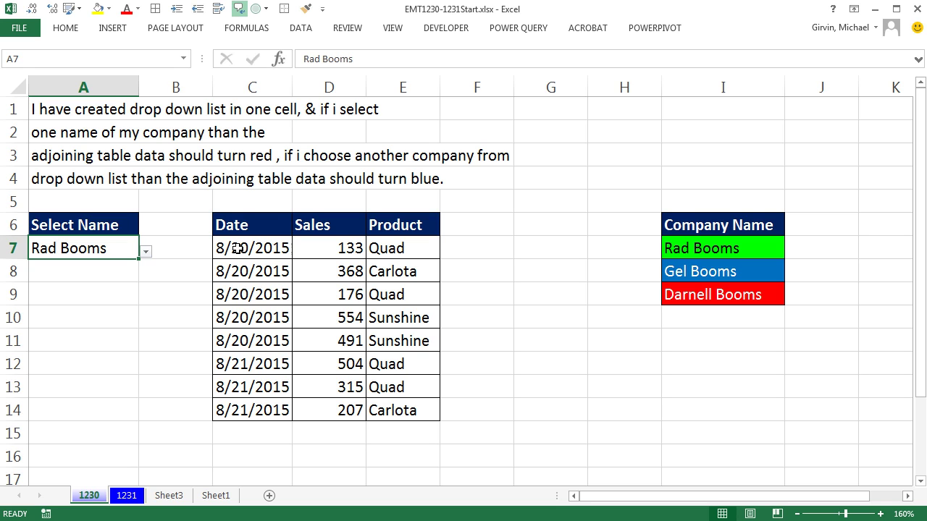
pyautogui.moveTo(238, 247); pyautogui.dragTo(404, 410)
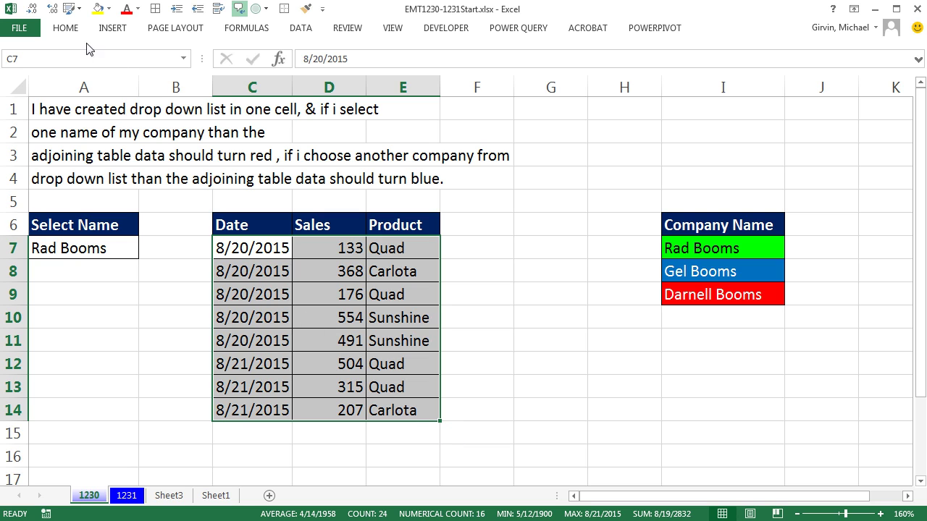
# Step: Start a new conditional formatting rule for the selected sales table
pyautogui.click(69, 31)
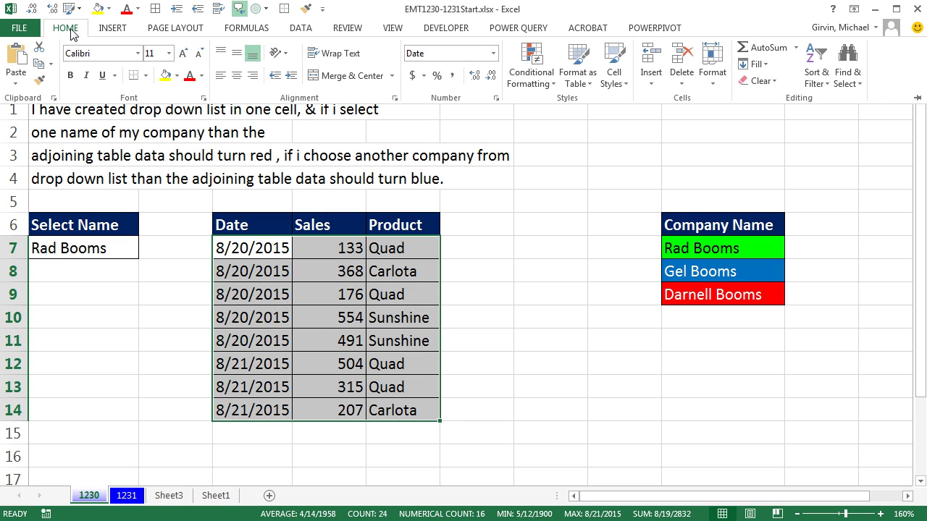
pyautogui.click(540, 81)
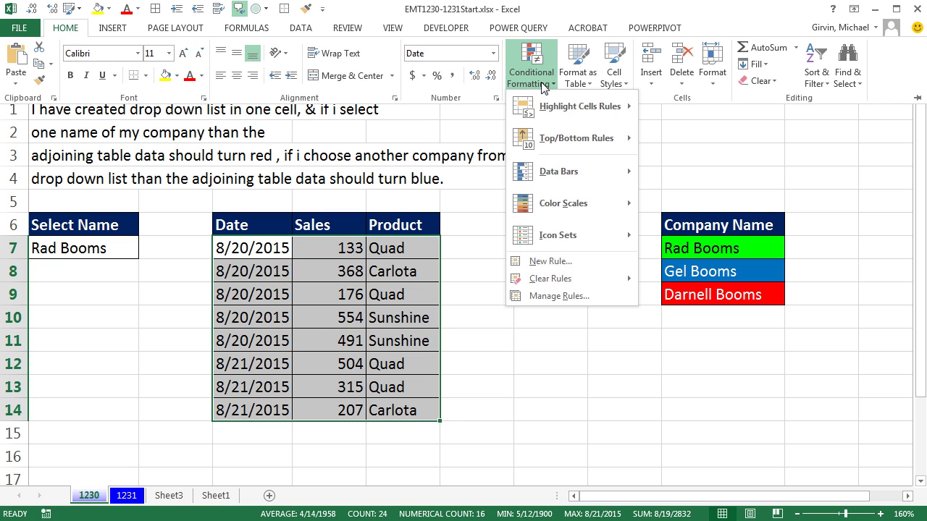
pyautogui.click(562, 263)
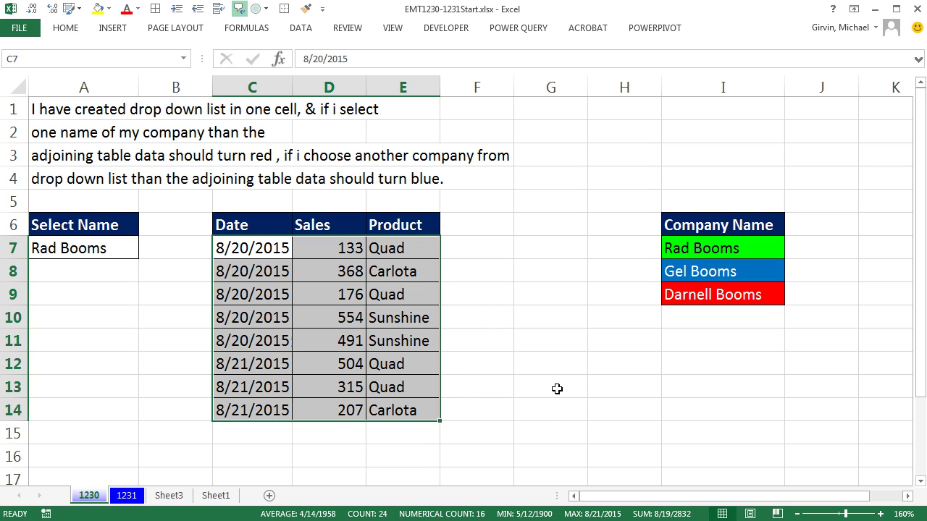
pyautogui.press('alt')
pyautogui.press('h')
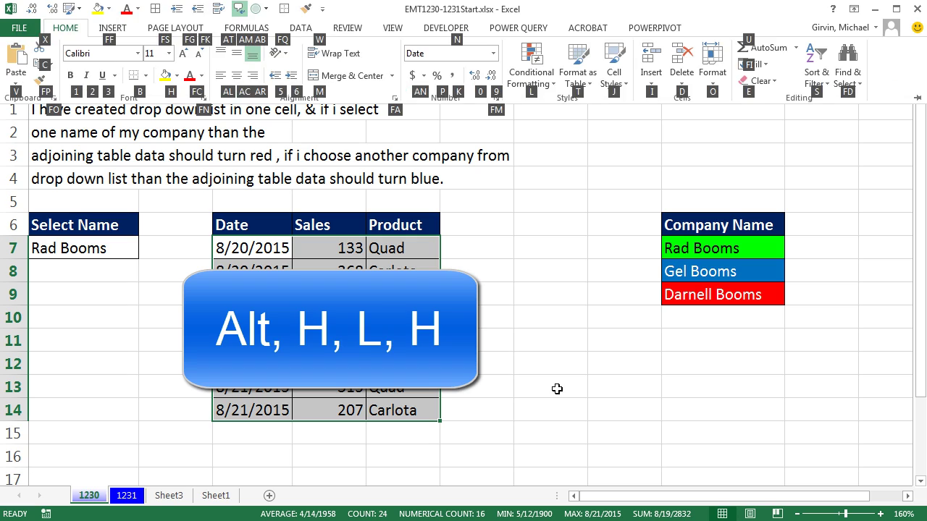
pyautogui.press('l')
pyautogui.press('n')
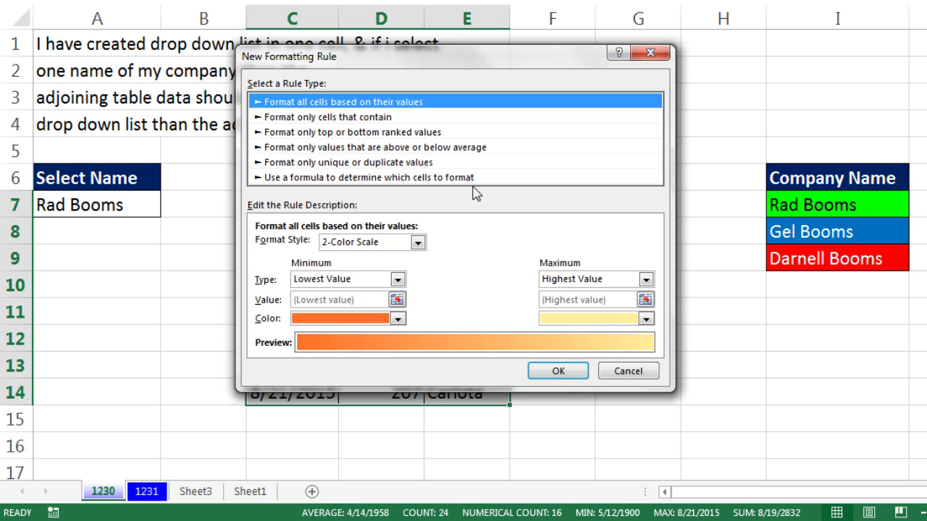
# Step: Choose the 'Use a formula to determine which cells to format' rule type, ready for a formula
pyautogui.press('Down')
pyautogui.press('Down')
pyautogui.press('Down')
pyautogui.press('Down')
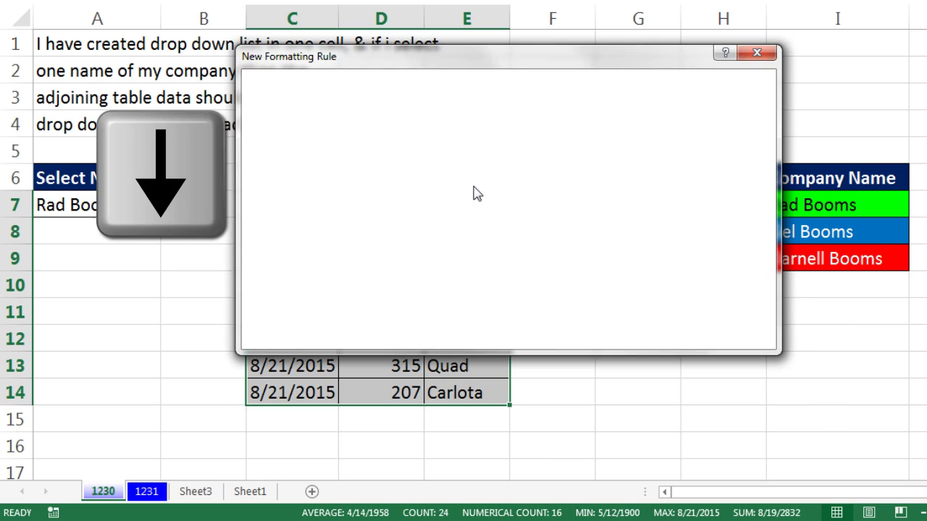
pyautogui.press('Down')
pyautogui.press('Up')
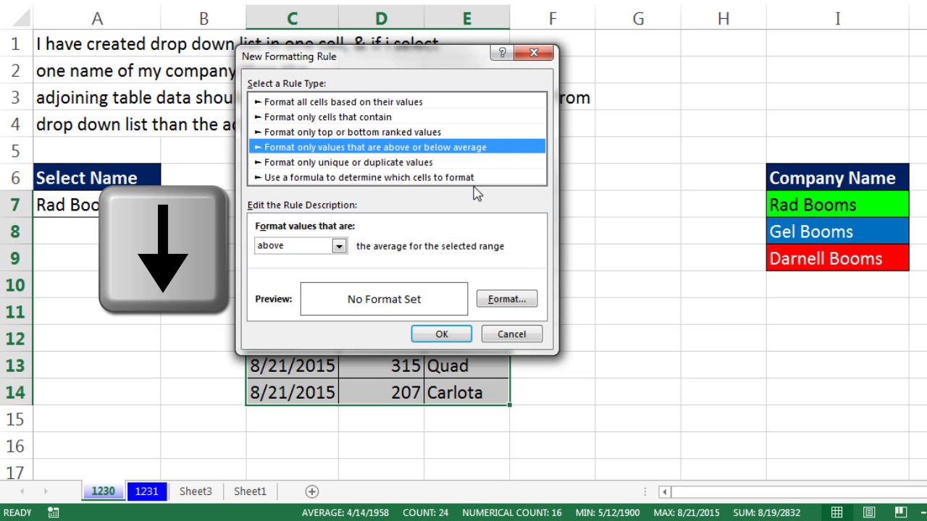
pyautogui.press('Up')
pyautogui.press('Up')
pyautogui.press('Up')
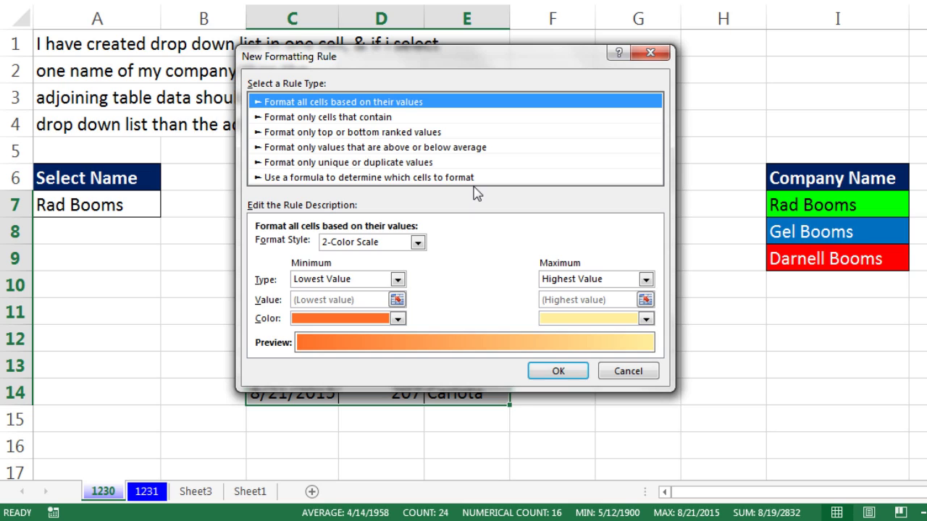
pyautogui.press('pagedown')
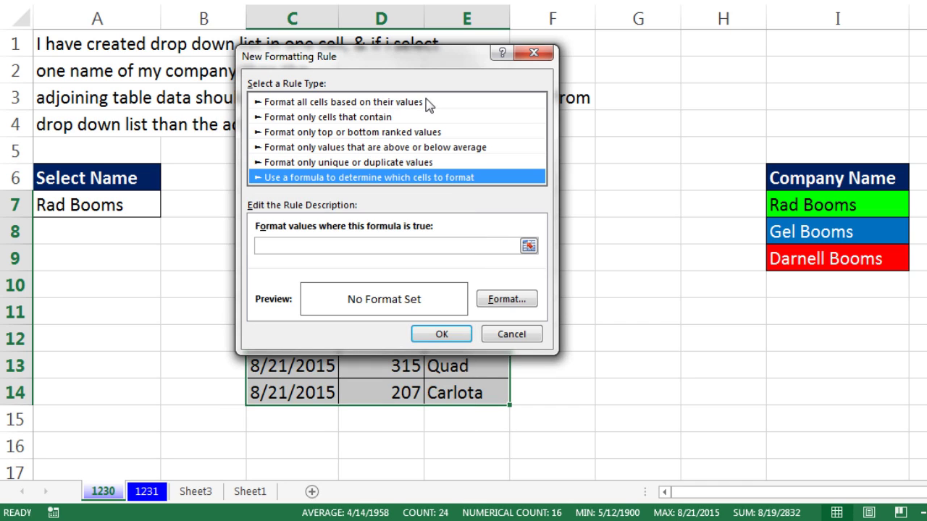
pyautogui.click(426, 102)
pyautogui.press('Down')
pyautogui.press('Down')
pyautogui.press('Down')
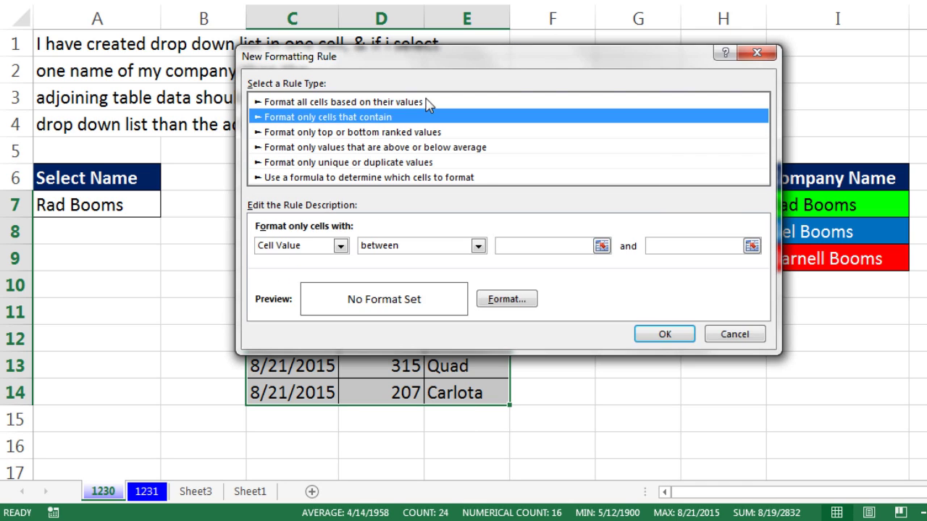
pyautogui.press('Up')
pyautogui.press('Up')
pyautogui.press('Up')
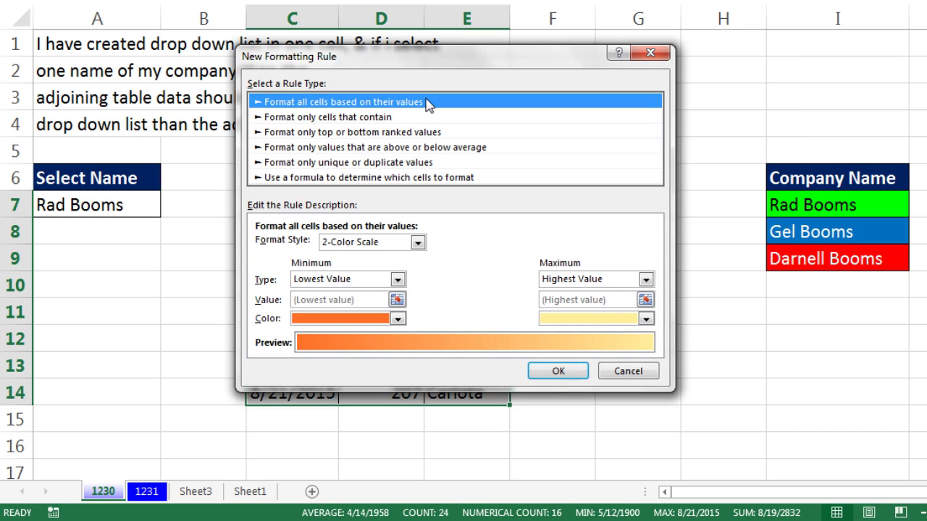
pyautogui.press('pagedown')
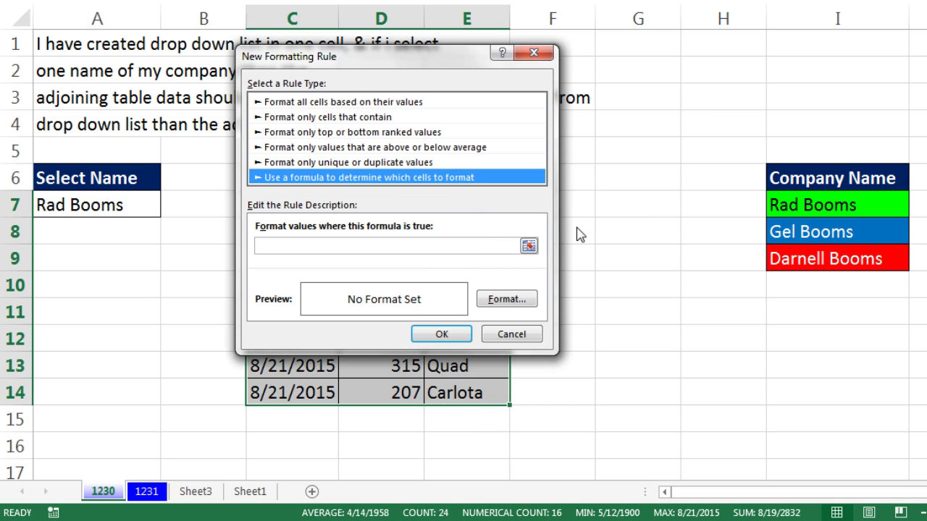
pyautogui.press('Tab')
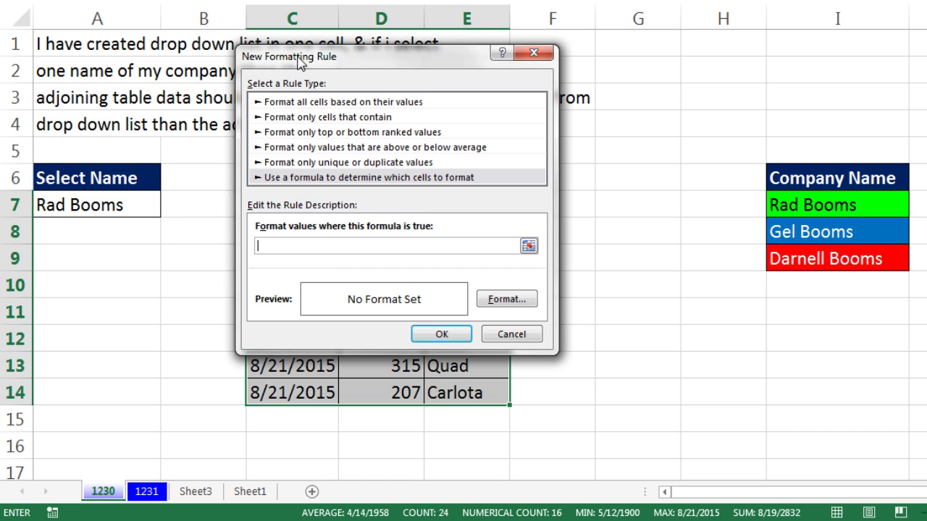
# Step: Enter the rule formula =$A$7=$I$7, comparing A7 with the company cell I7
pyautogui.moveTo(320, 60); pyautogui.dragTo(446, 48)
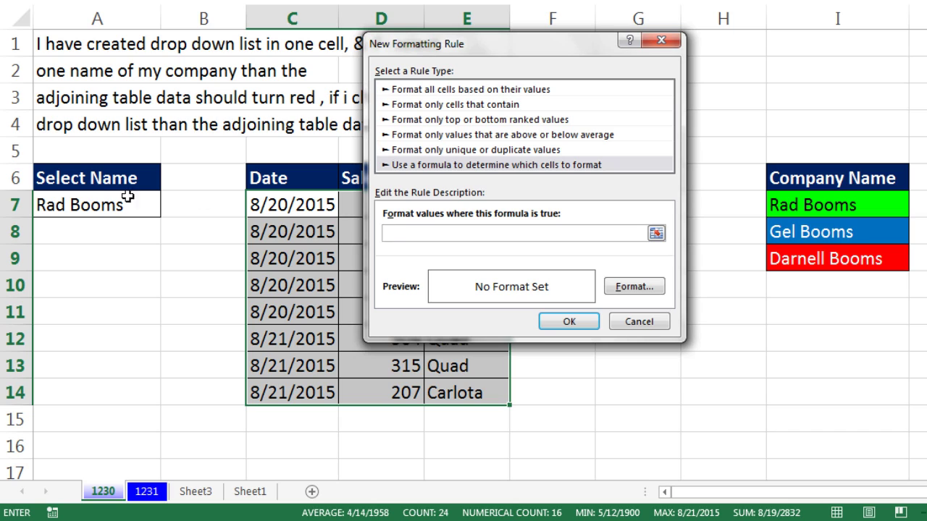
pyautogui.click(69, 206)
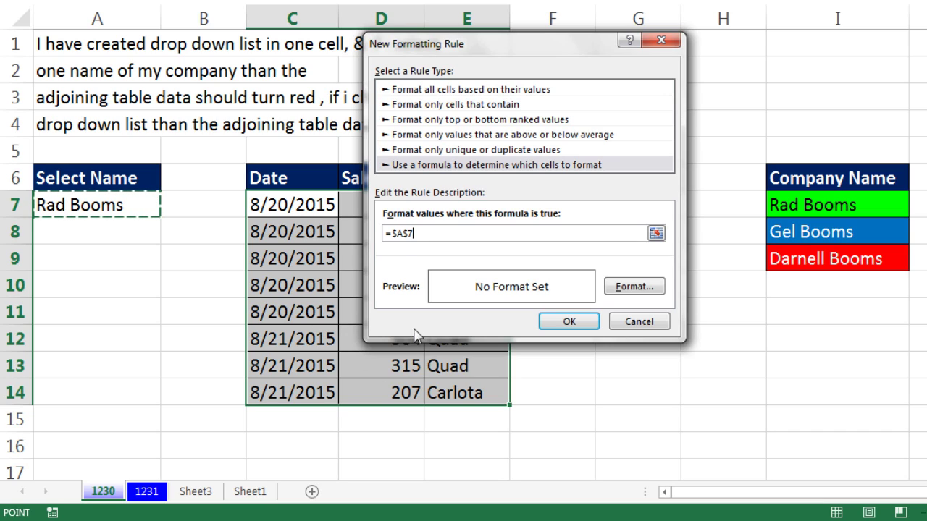
pyautogui.write('=')
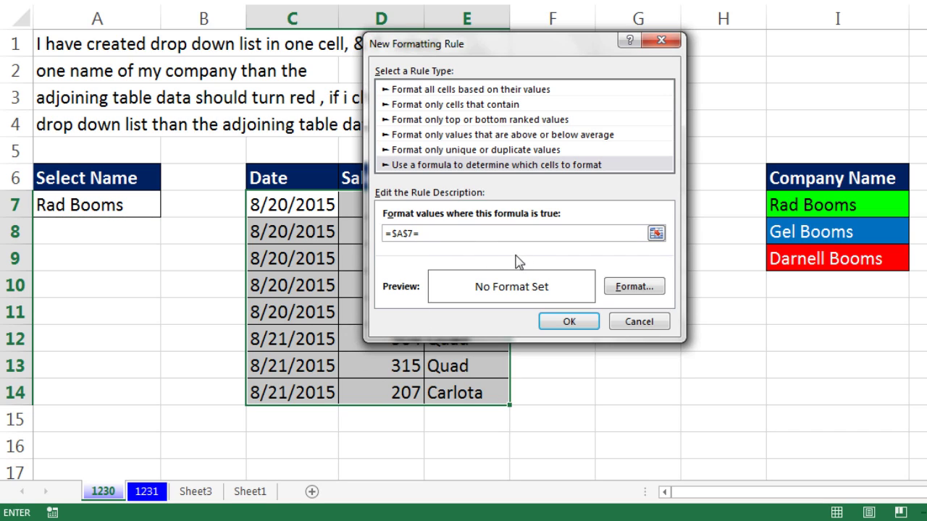
pyautogui.click(796, 210)
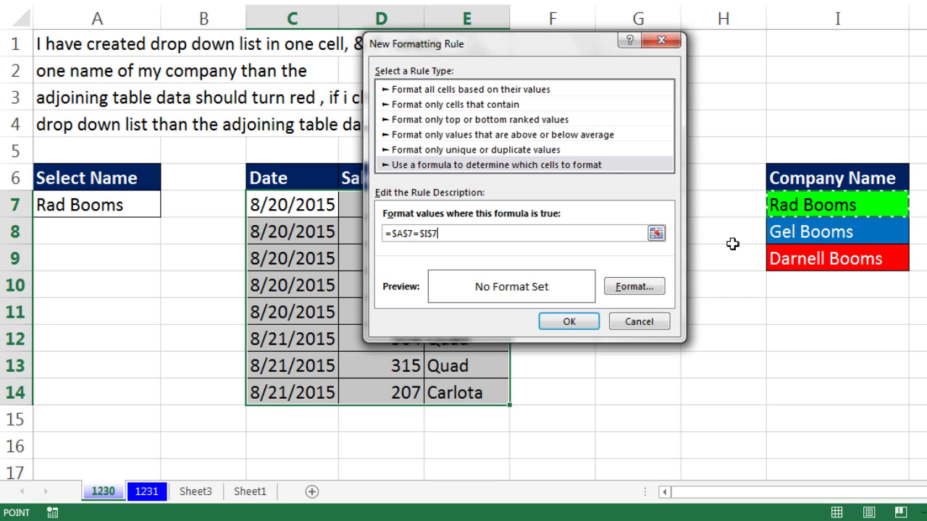
pyautogui.doubleClick(429, 233)
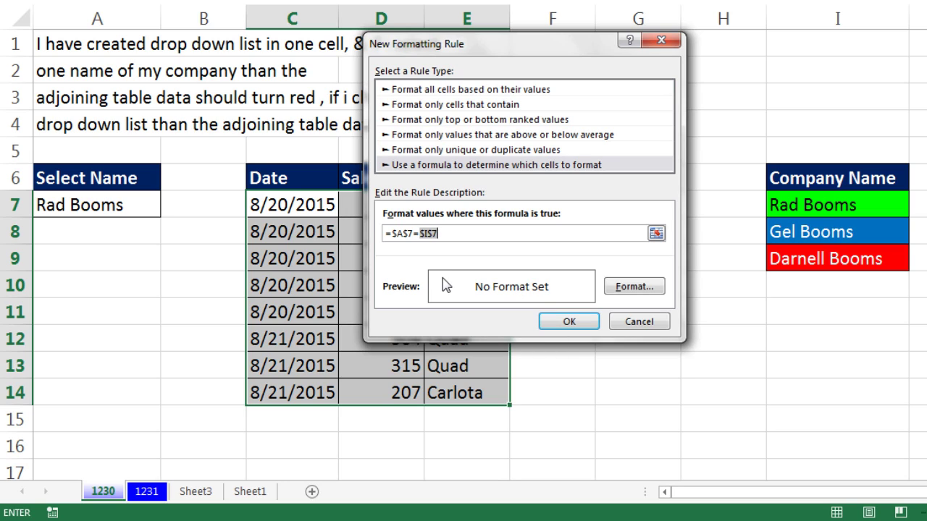
pyautogui.write('"Rad Booms"')
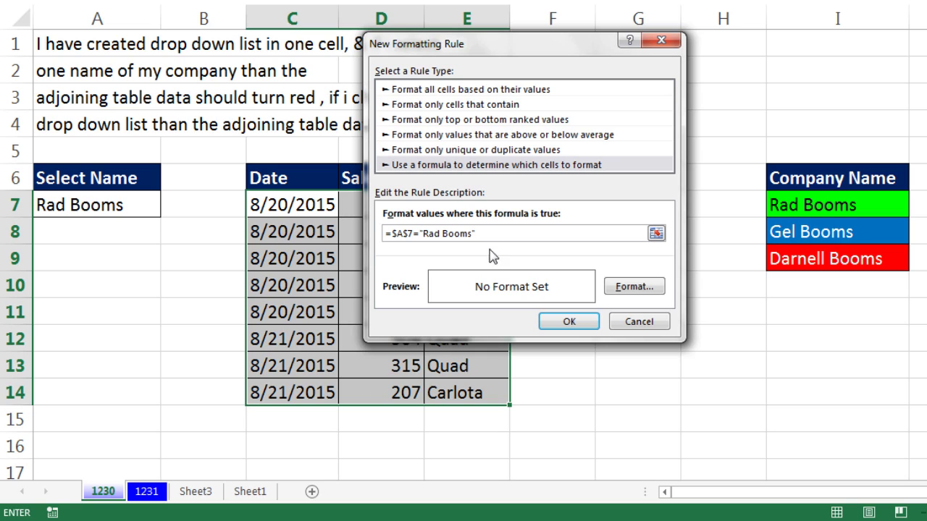
pyautogui.moveTo(479, 232); pyautogui.dragTo(423, 229)
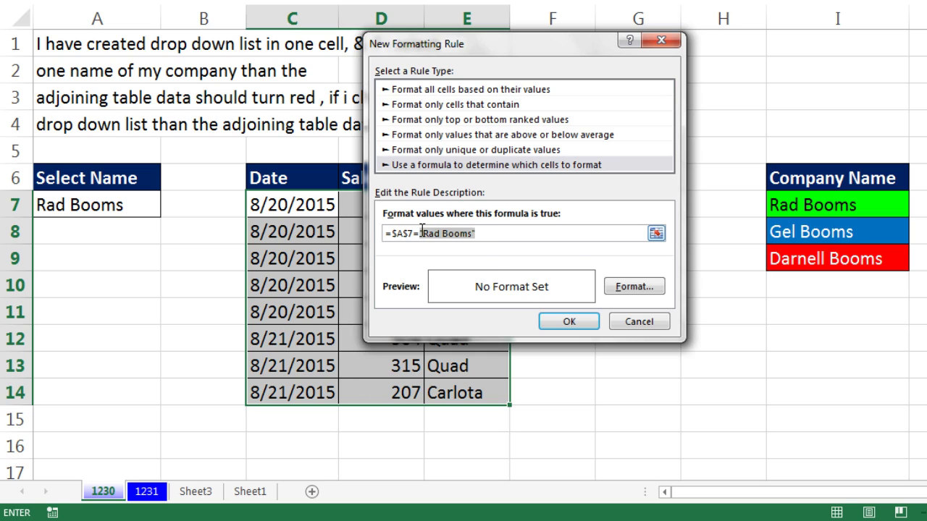
pyautogui.click(798, 206)
pyautogui.click(657, 290)
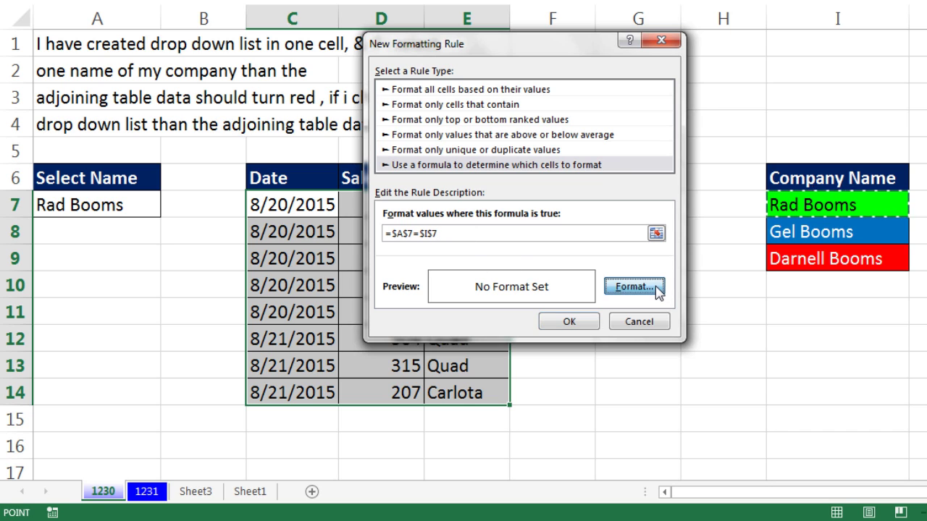
# Step: Give the rule a bright green fill with automatic font colour and apply it
pyautogui.click(402, 15)
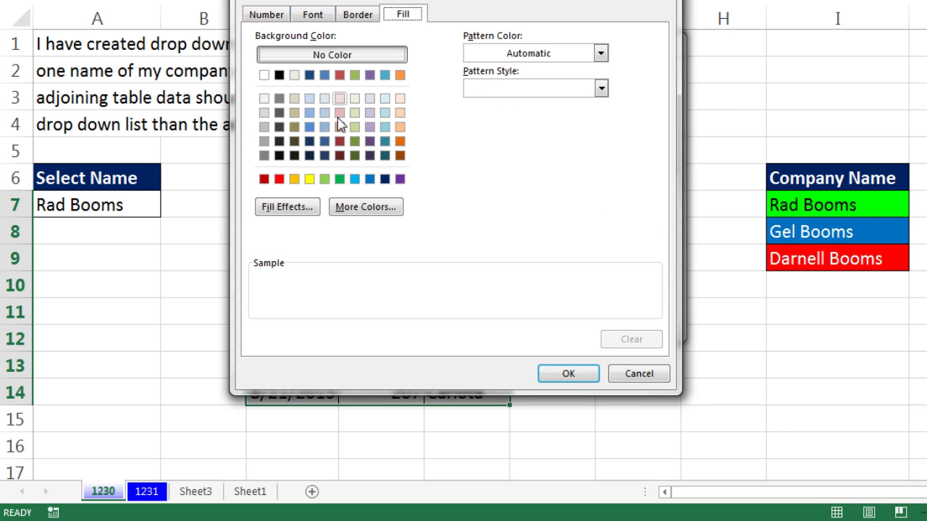
pyautogui.click(362, 207)
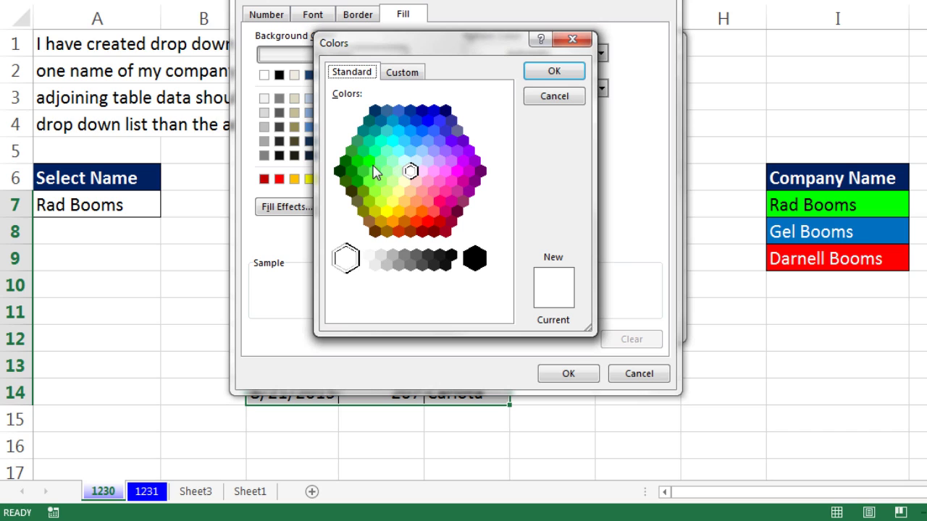
pyautogui.click(369, 162)
pyautogui.click(554, 75)
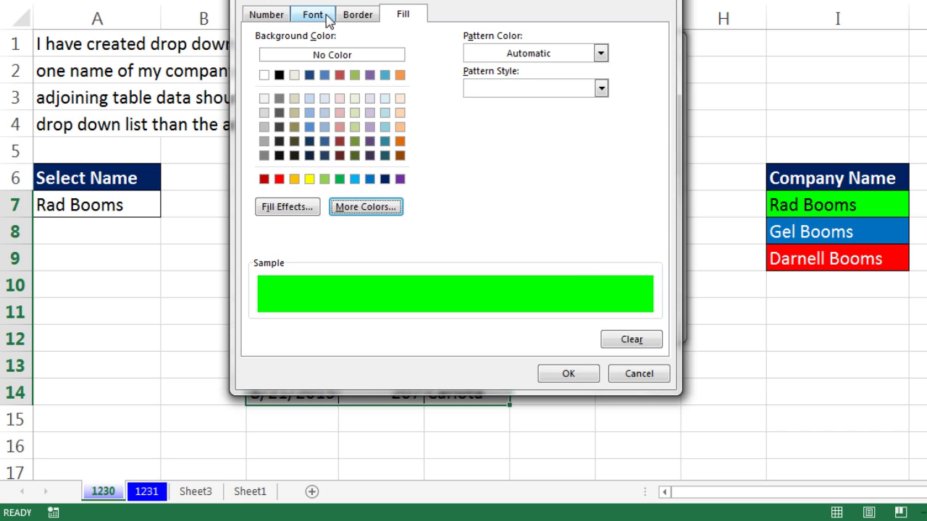
pyautogui.click(327, 19)
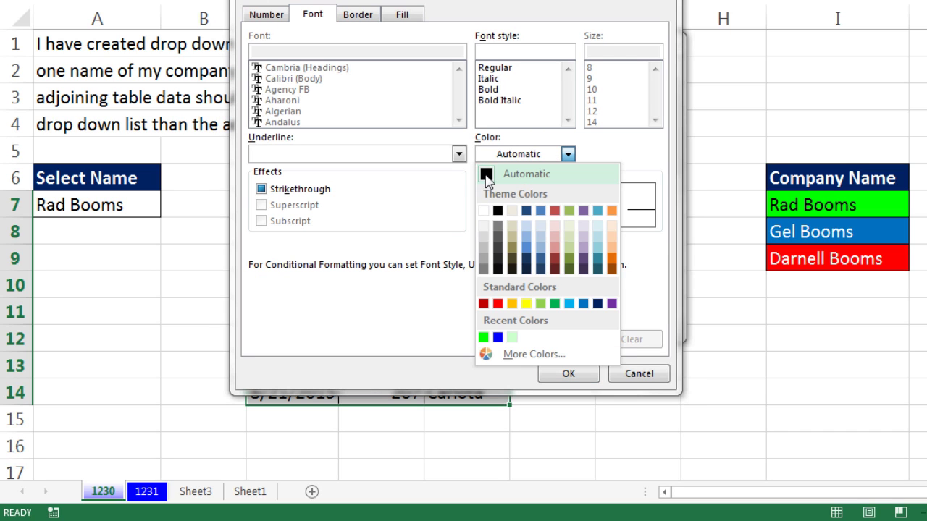
pyautogui.click(487, 178)
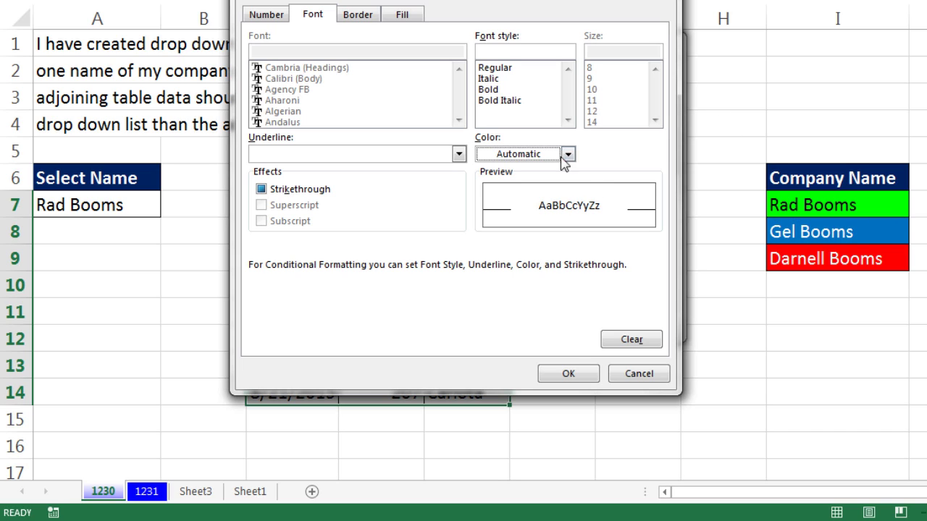
pyautogui.click(569, 374)
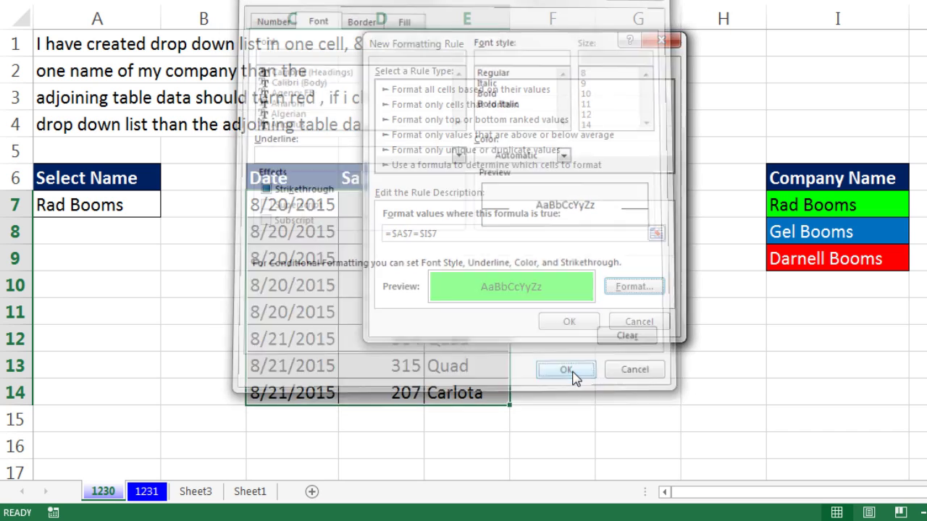
pyautogui.click(569, 323)
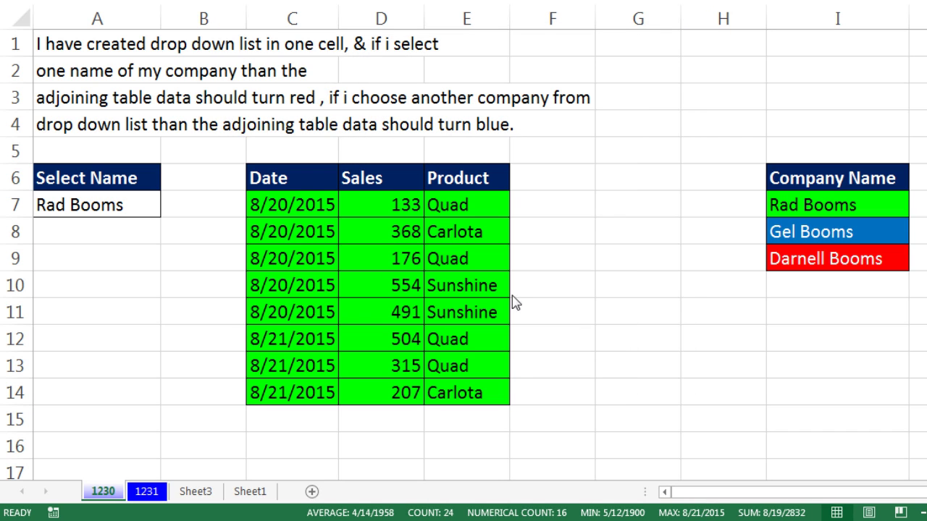
pyautogui.click(141, 198)
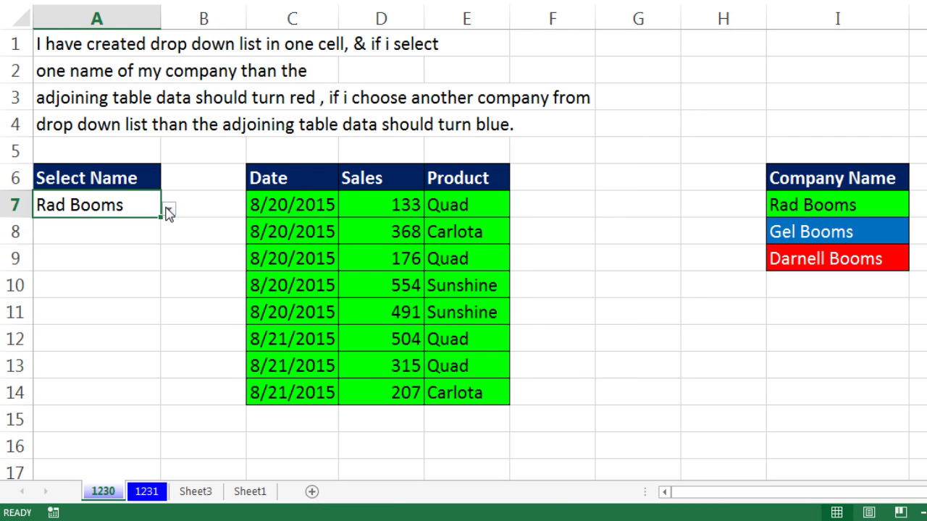
pyautogui.click(169, 209)
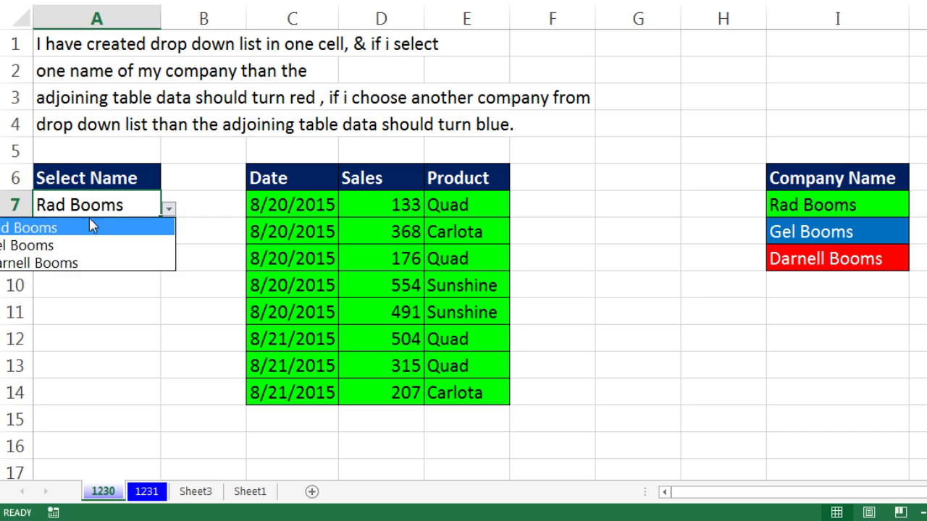
pyautogui.click(62, 244)
pyautogui.click(168, 211)
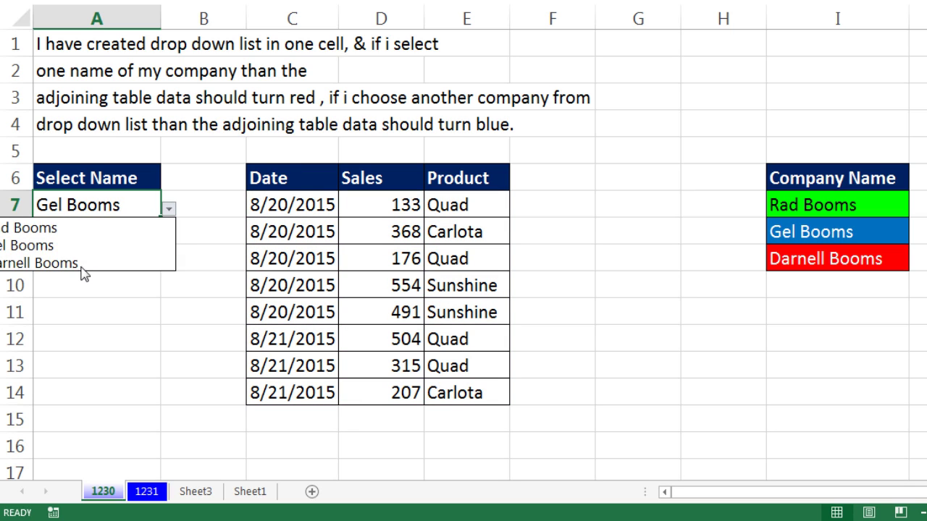
pyautogui.click(84, 275)
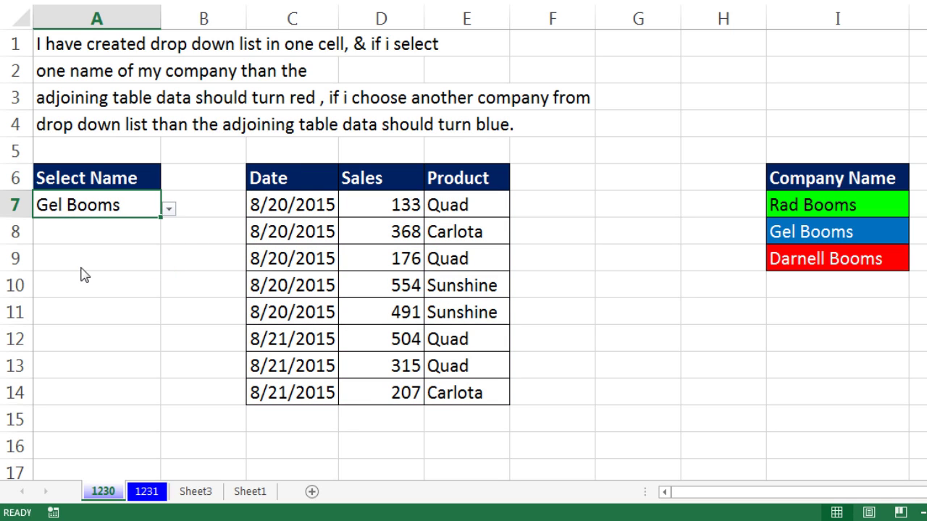
pyautogui.click(169, 211)
pyautogui.click(92, 230)
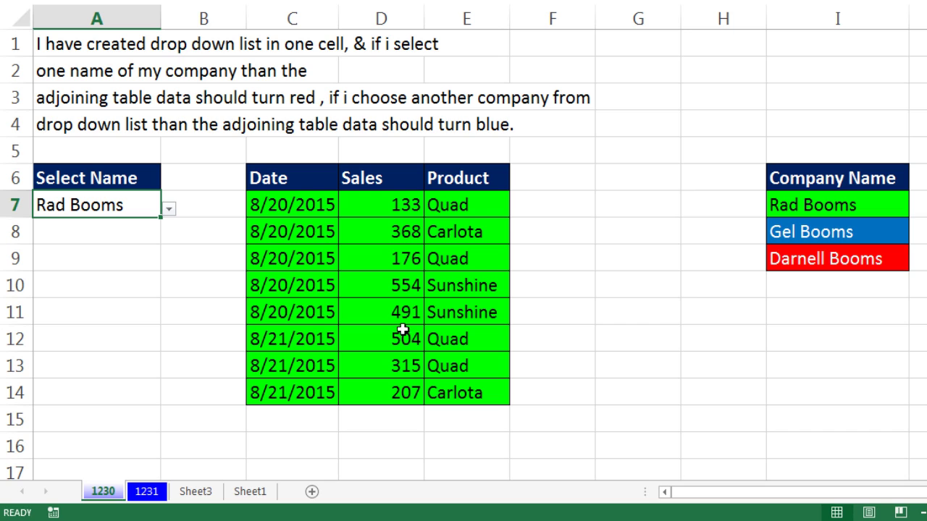
# Step: Select the sales table and start a formula rule =$A$7=$I$8 for Gel Booms
pyautogui.moveTo(298, 203)
pyautogui.mouseDown()
pyautogui.moveTo(426, 232)
pyautogui.moveTo(480, 307)
pyautogui.moveTo(483, 392)
pyautogui.mouseUp()
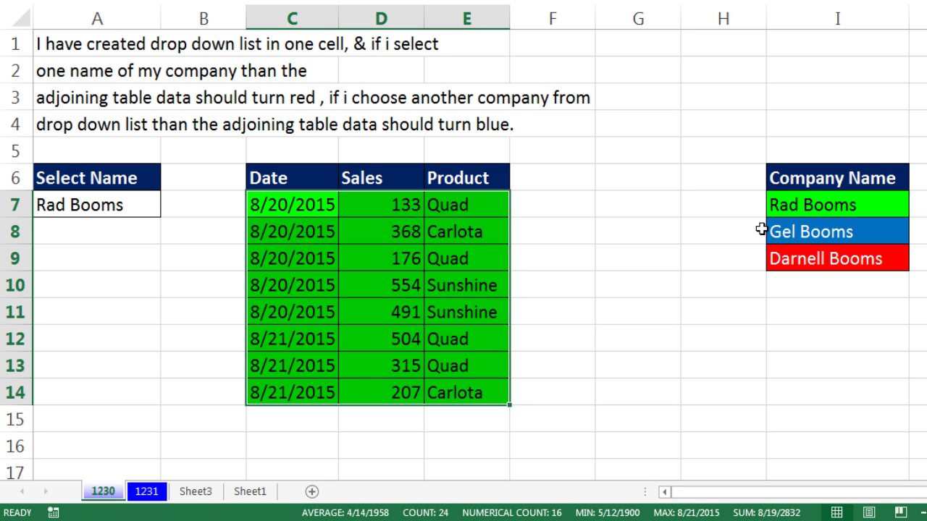
pyautogui.hotkey('alt', 'h')
pyautogui.press('l')
pyautogui.press('h')
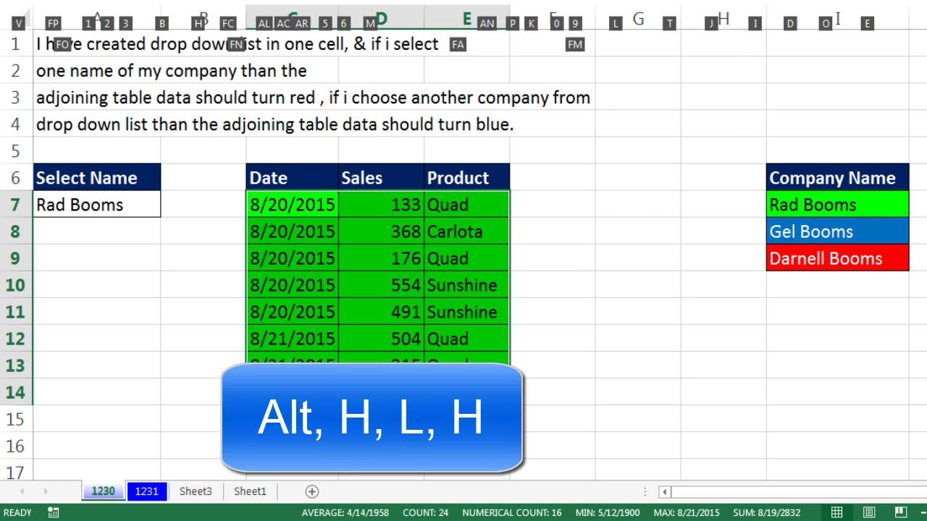
pyautogui.press('pagedown')
pyautogui.press('Tab')
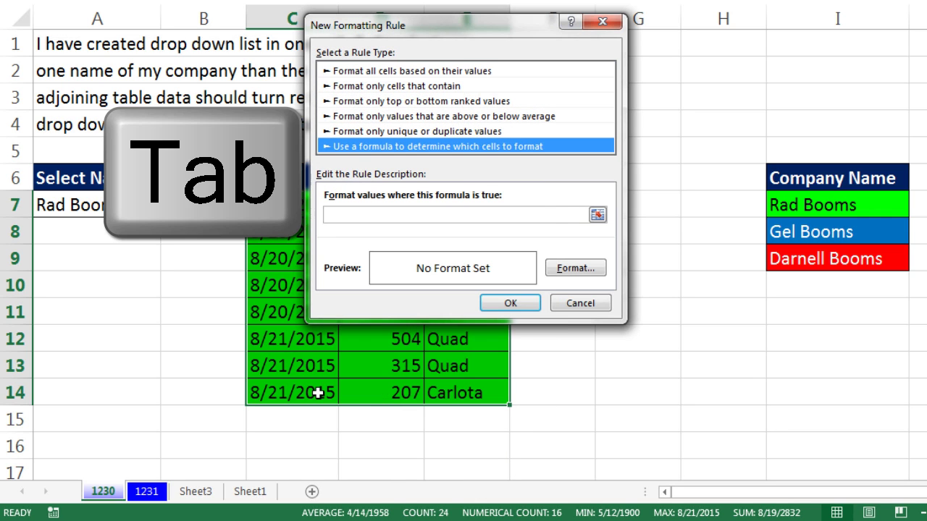
pyautogui.click(80, 204)
pyautogui.write('=')
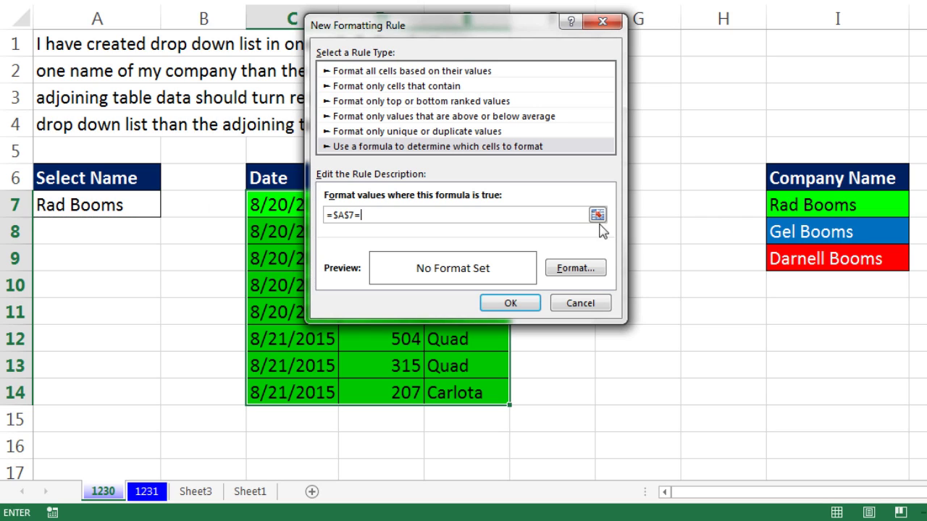
pyautogui.click(795, 233)
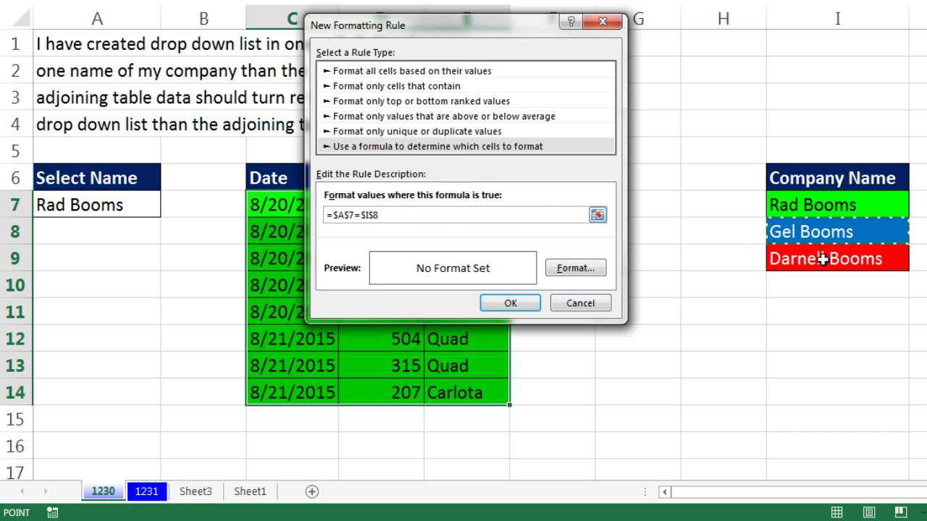
# Step: Format the Gel Booms rule with a blue fill and white font, then save it
pyautogui.click(566, 270)
pyautogui.click(427, 2)
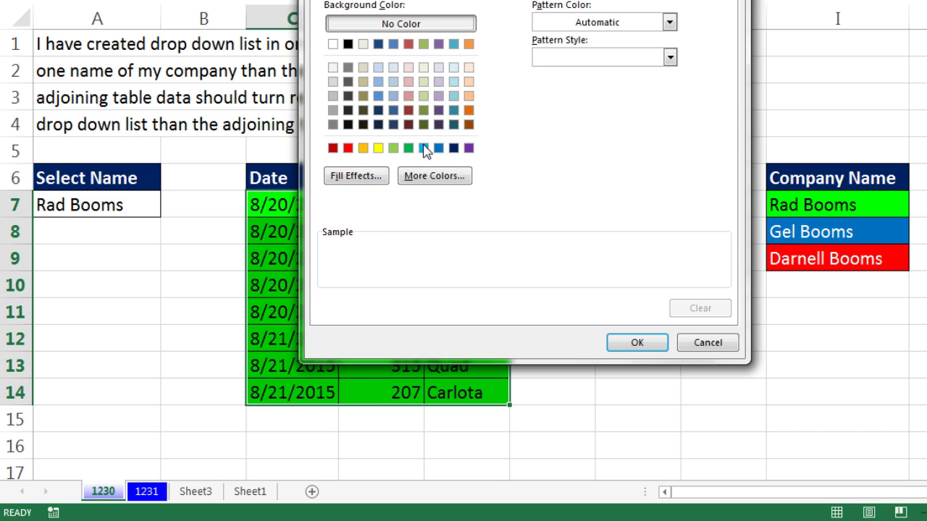
pyautogui.click(438, 148)
pyautogui.click(368, 1)
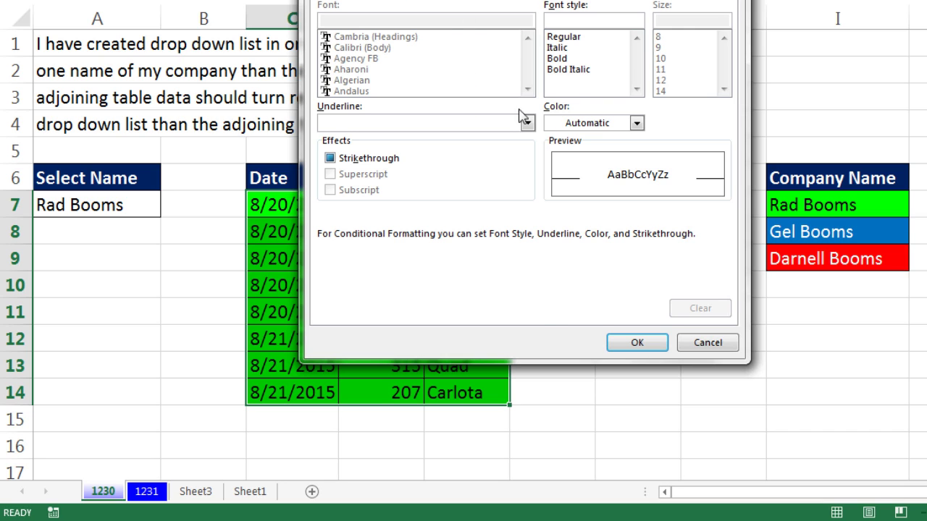
pyautogui.click(568, 123)
pyautogui.click(559, 178)
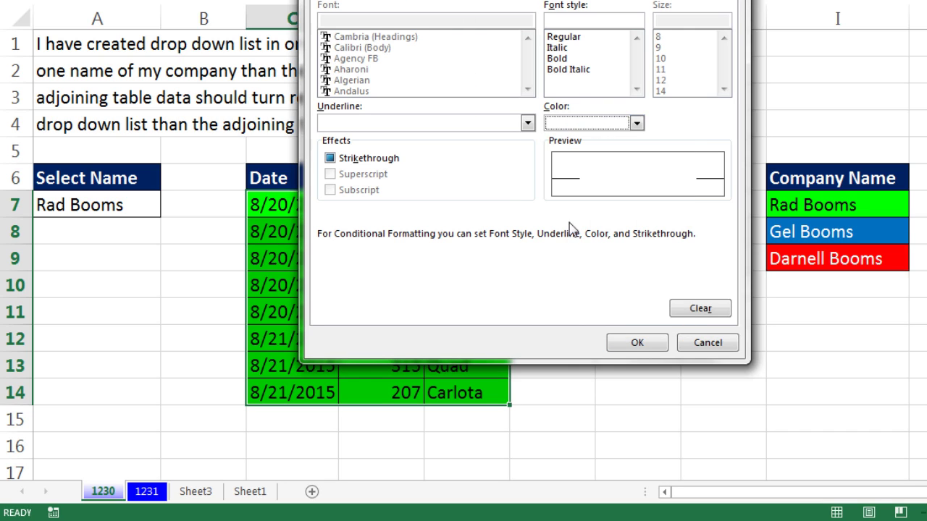
pyautogui.click(637, 345)
pyautogui.click(533, 308)
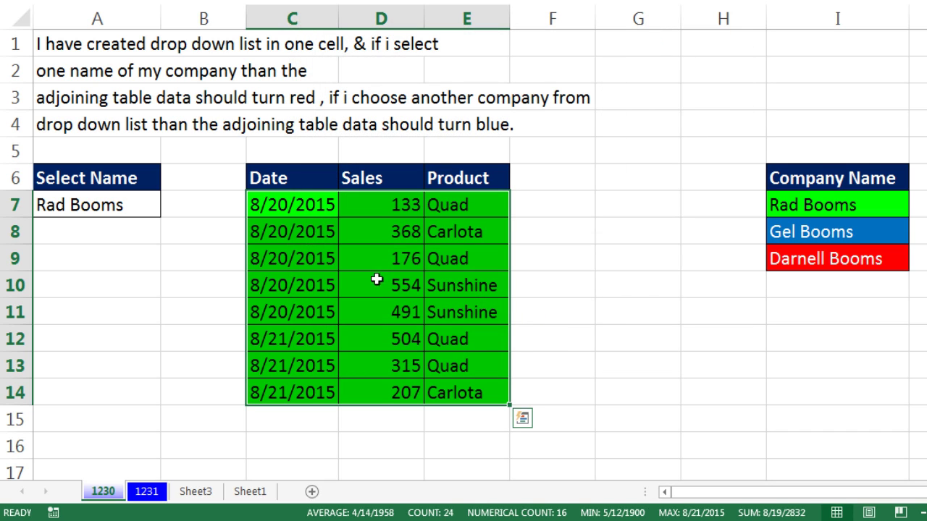
pyautogui.click(149, 200)
# Step: Test the rules by choosing Gel Booms, then Darnell Booms, in A7
pyautogui.click(168, 209)
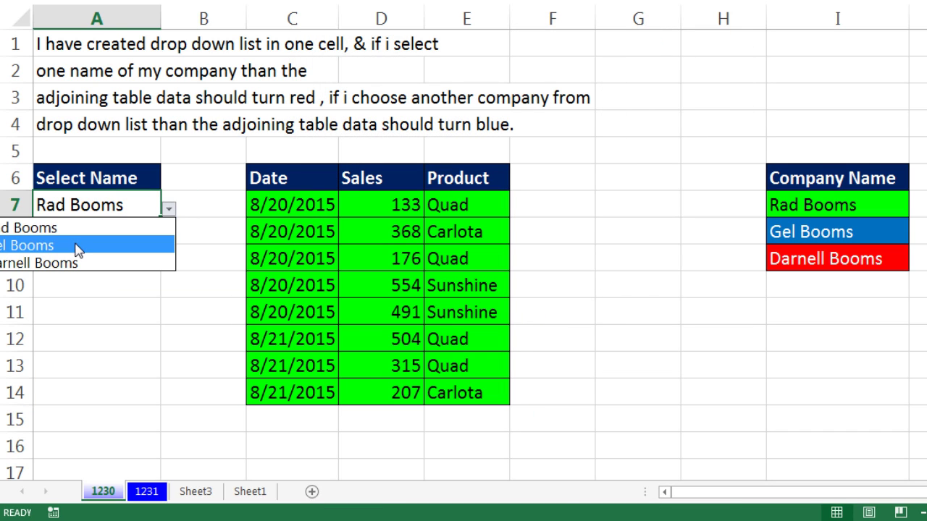
pyautogui.click(75, 245)
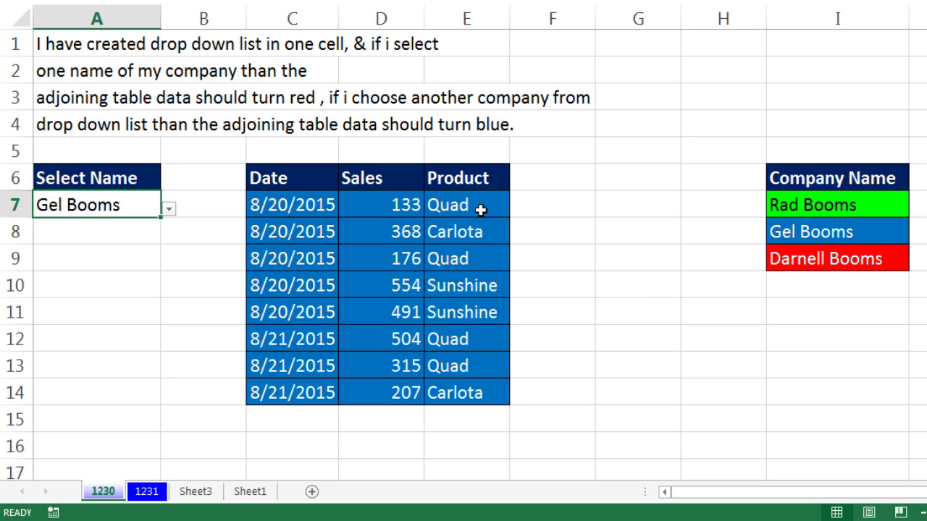
pyautogui.click(171, 209)
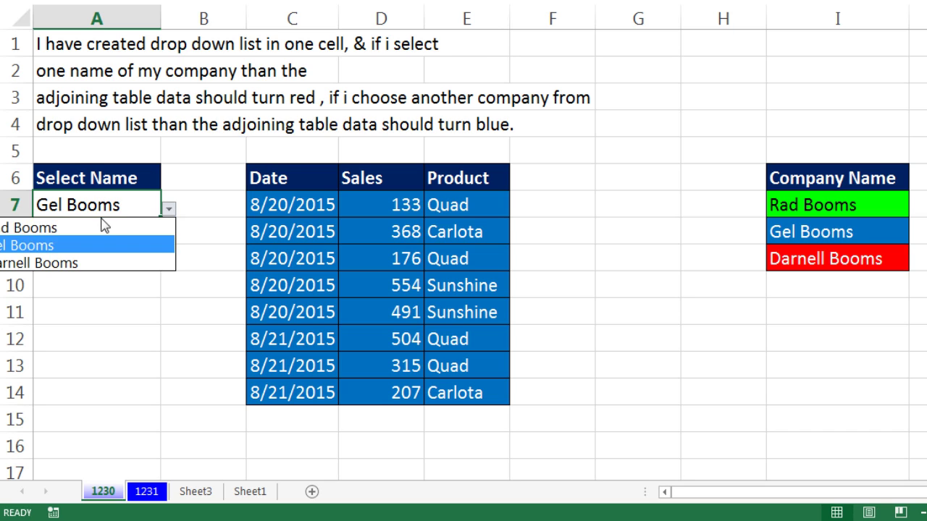
pyautogui.click(109, 263)
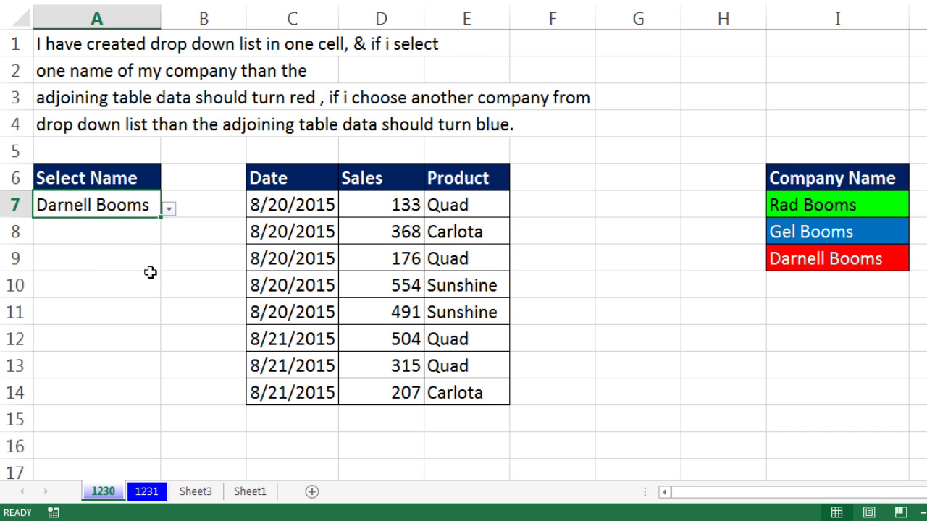
# Step: Fill the sales table C7:E14 red with white text using the mini toolbar
pyautogui.moveTo(248, 207); pyautogui.dragTo(474, 393)
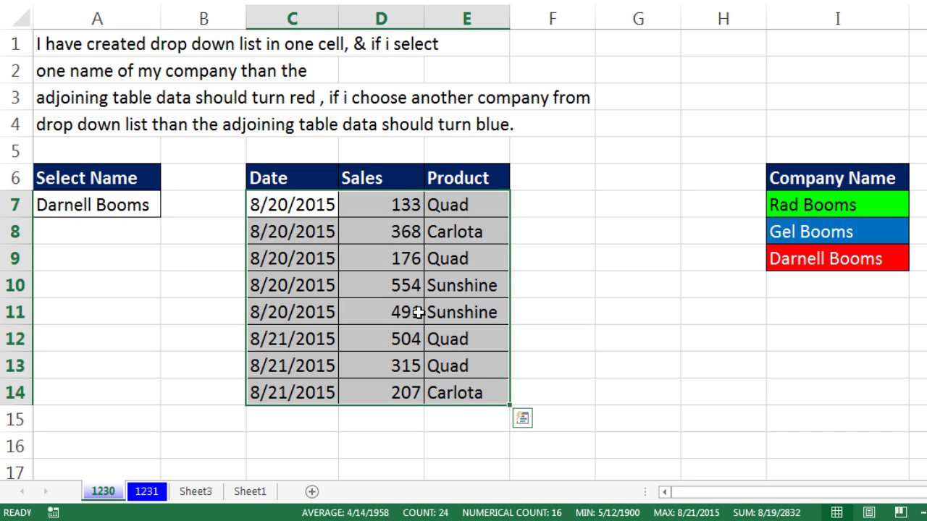
pyautogui.rightClick(314, 209)
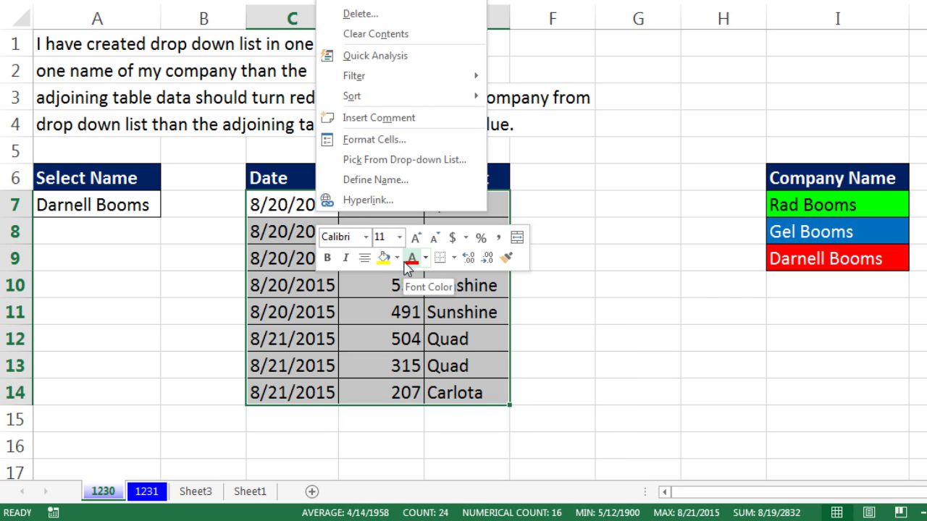
pyautogui.click(397, 258)
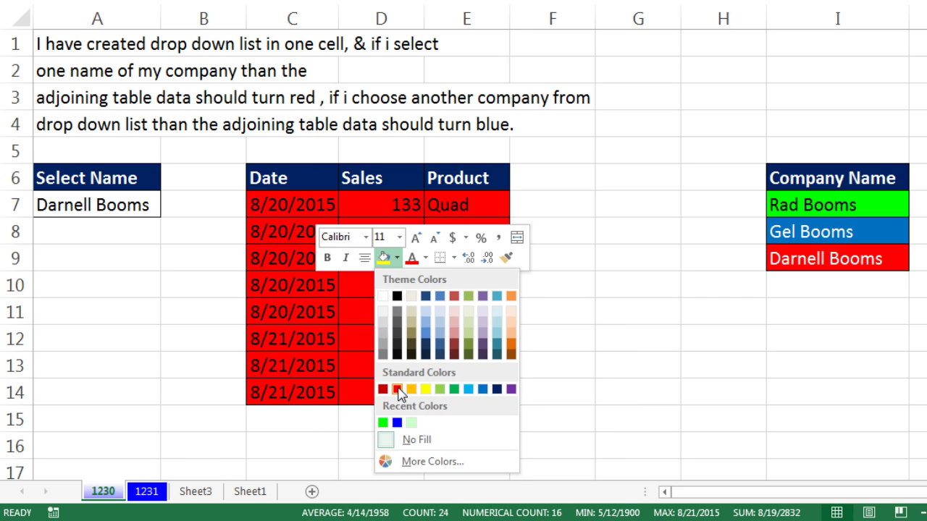
pyautogui.click(398, 390)
pyautogui.click(425, 258)
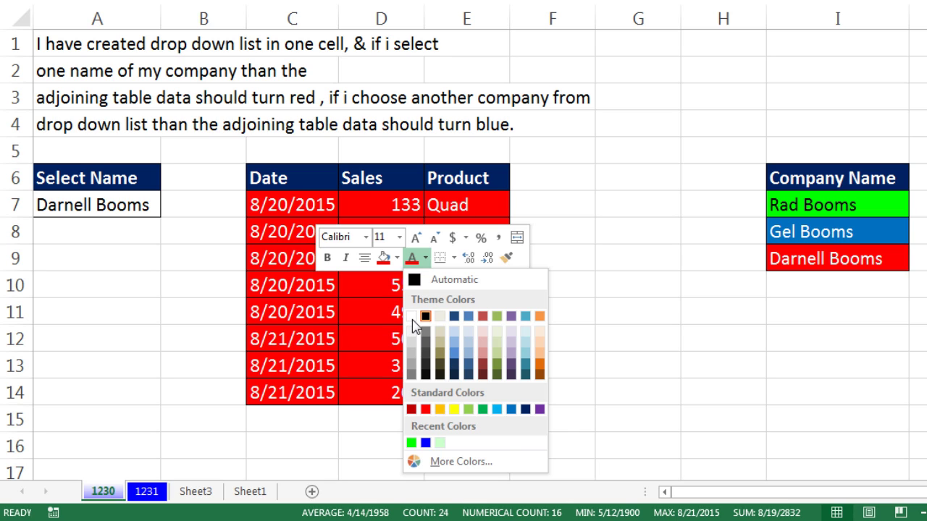
pyautogui.click(411, 317)
pyautogui.click(584, 261)
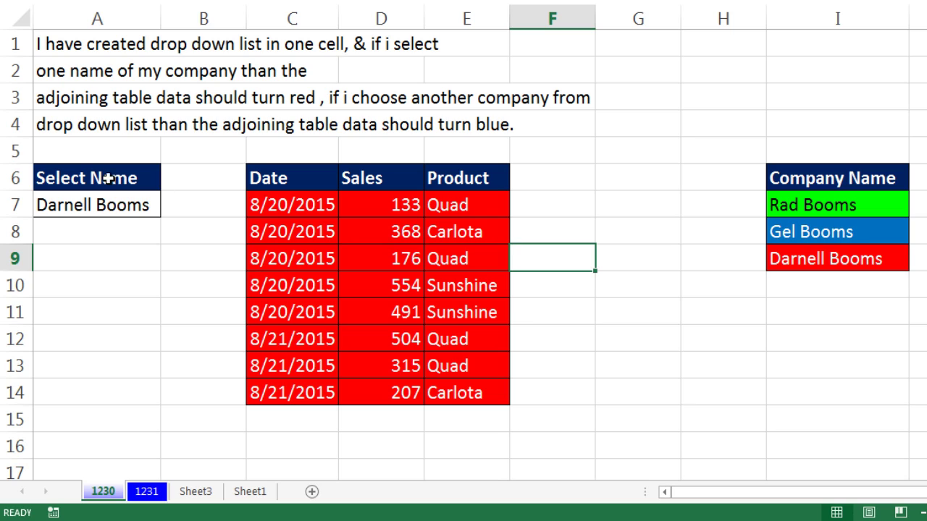
pyautogui.click(118, 205)
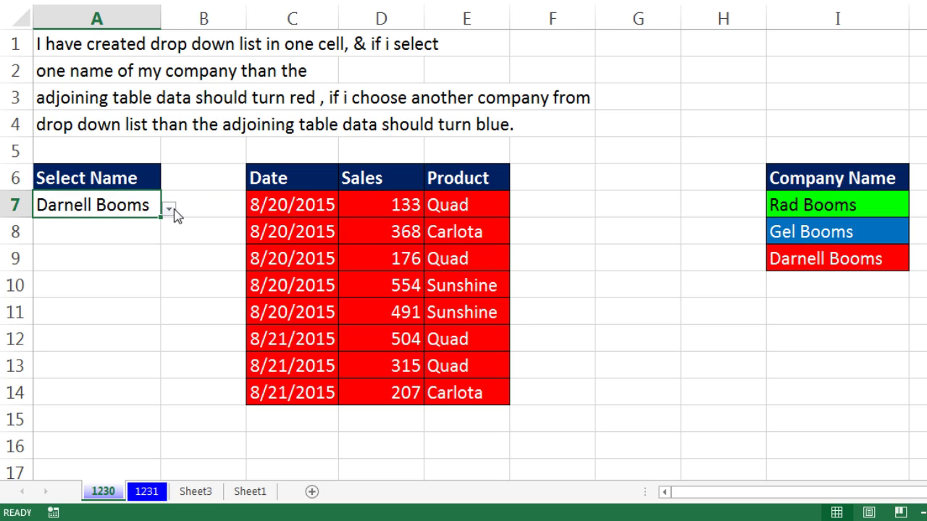
pyautogui.click(169, 209)
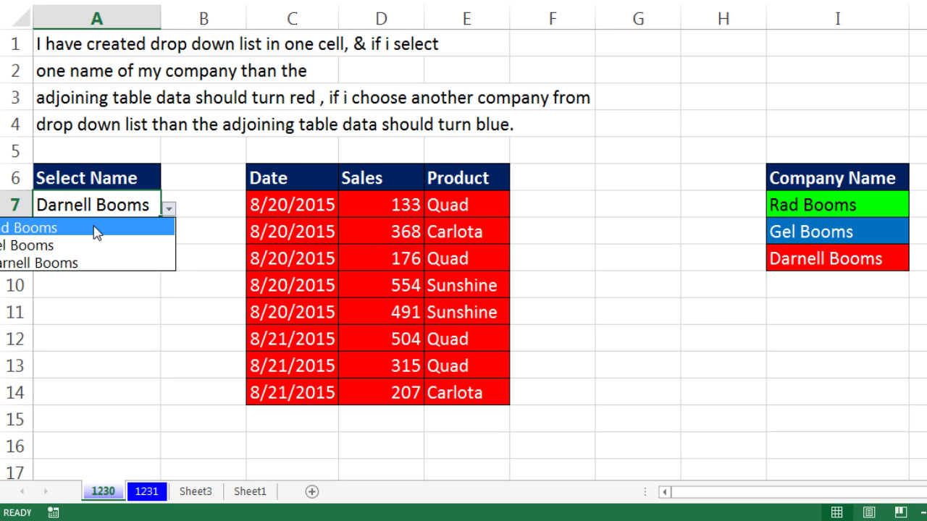
pyautogui.click(96, 228)
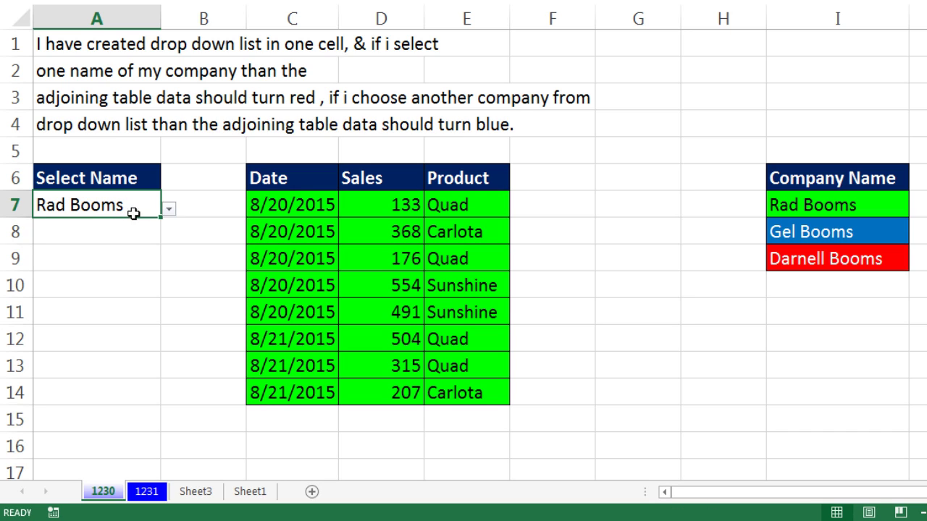
pyautogui.click(168, 209)
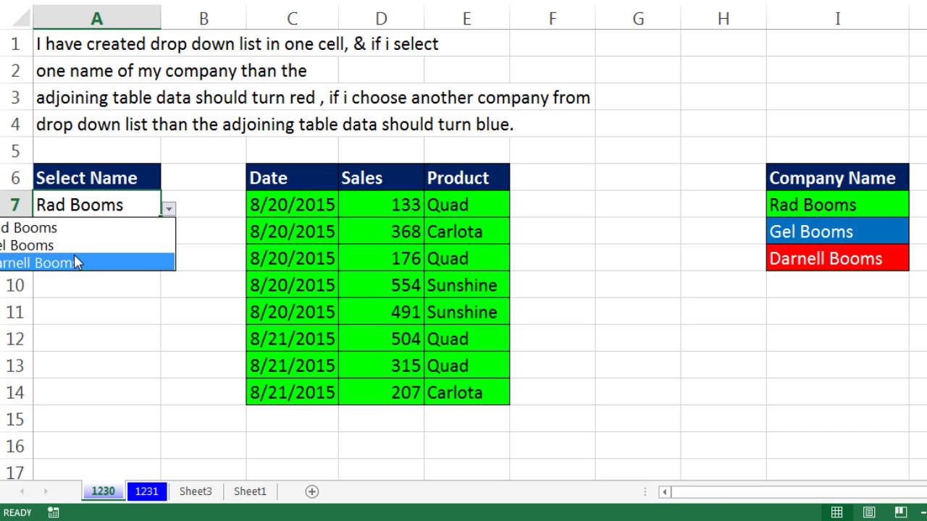
pyautogui.click(75, 245)
pyautogui.click(169, 209)
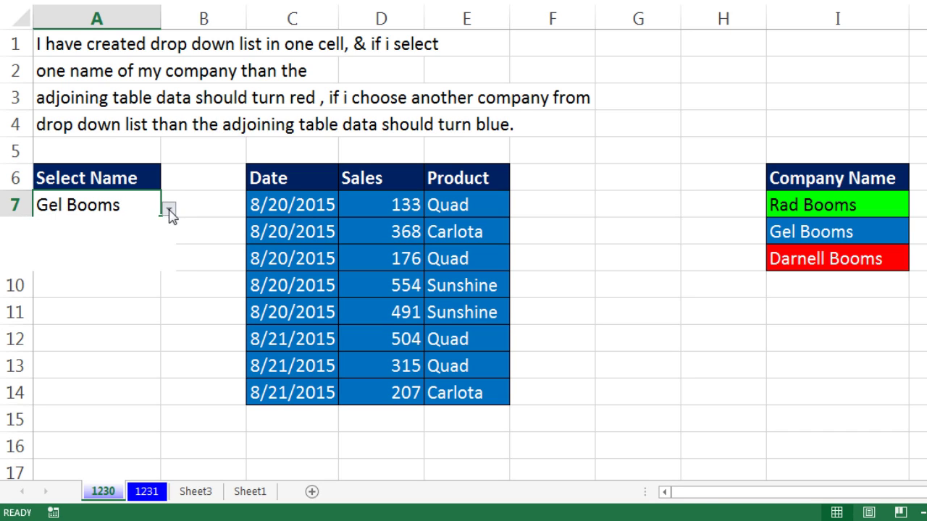
pyautogui.click(105, 266)
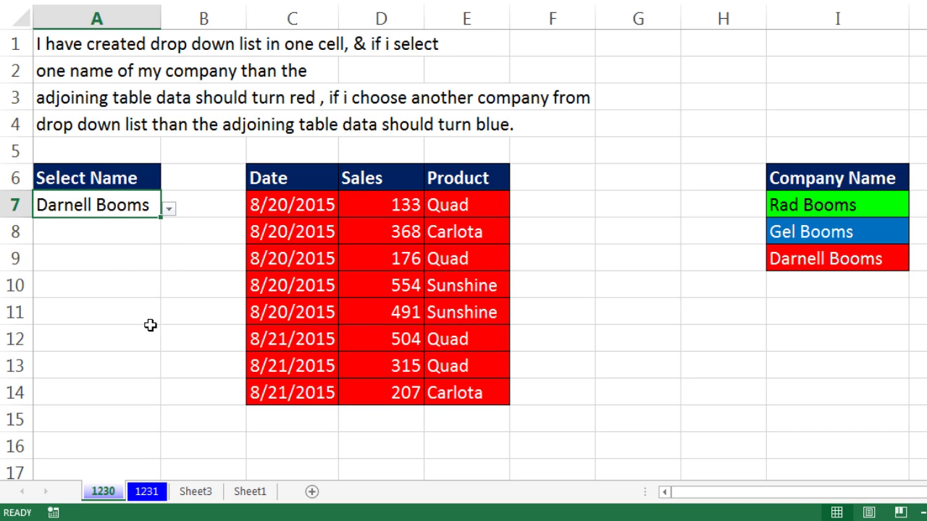